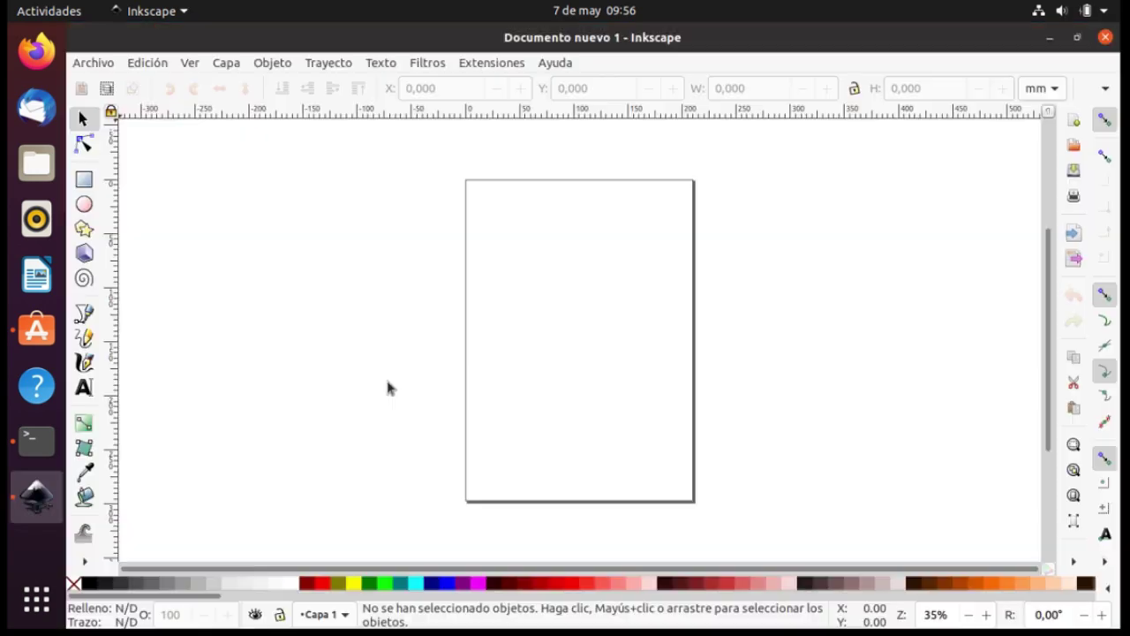
View the version information of the open Inkscape, then close the information window.
click(553, 62)
click(592, 308)
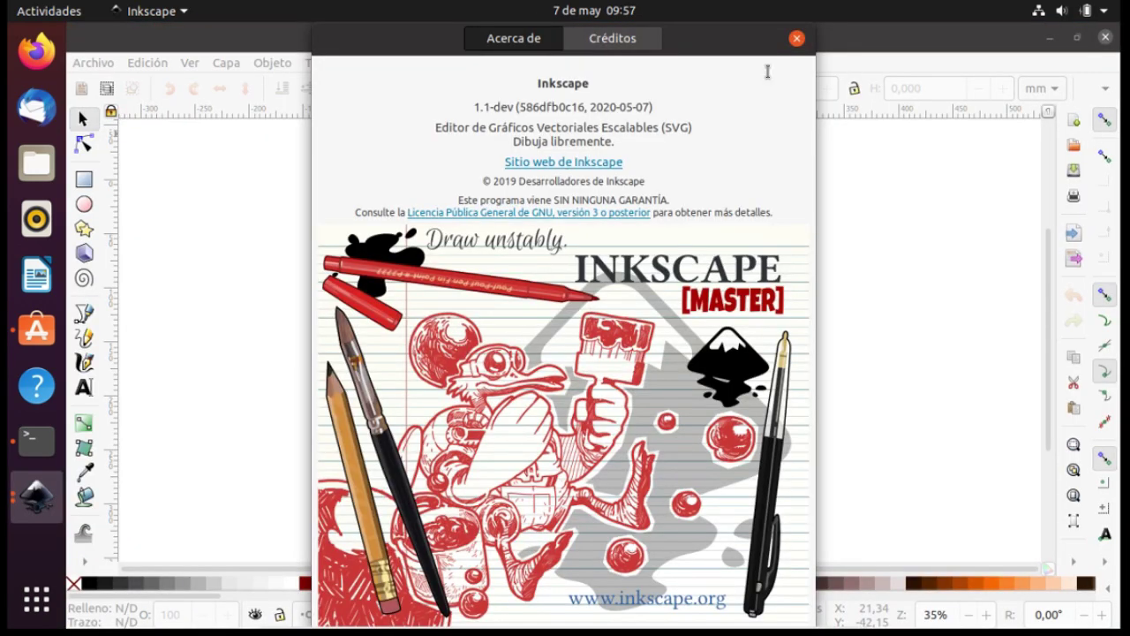
click(797, 38)
Launch the other installed Inkscape and view its version information.
click(36, 600)
click(284, 385)
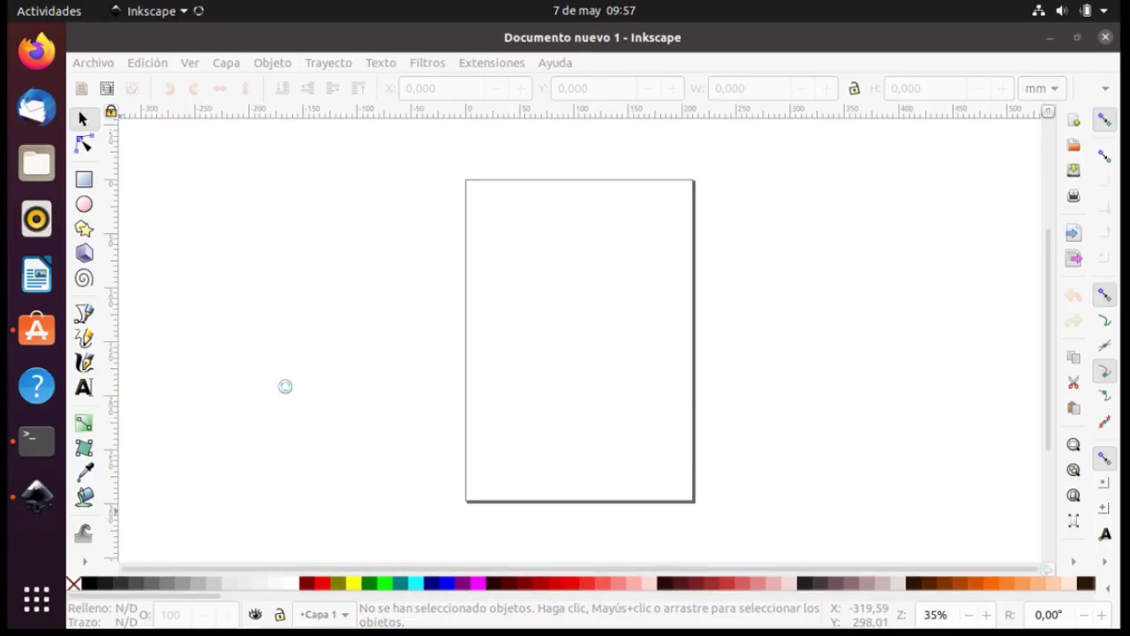
click(554, 63)
click(578, 289)
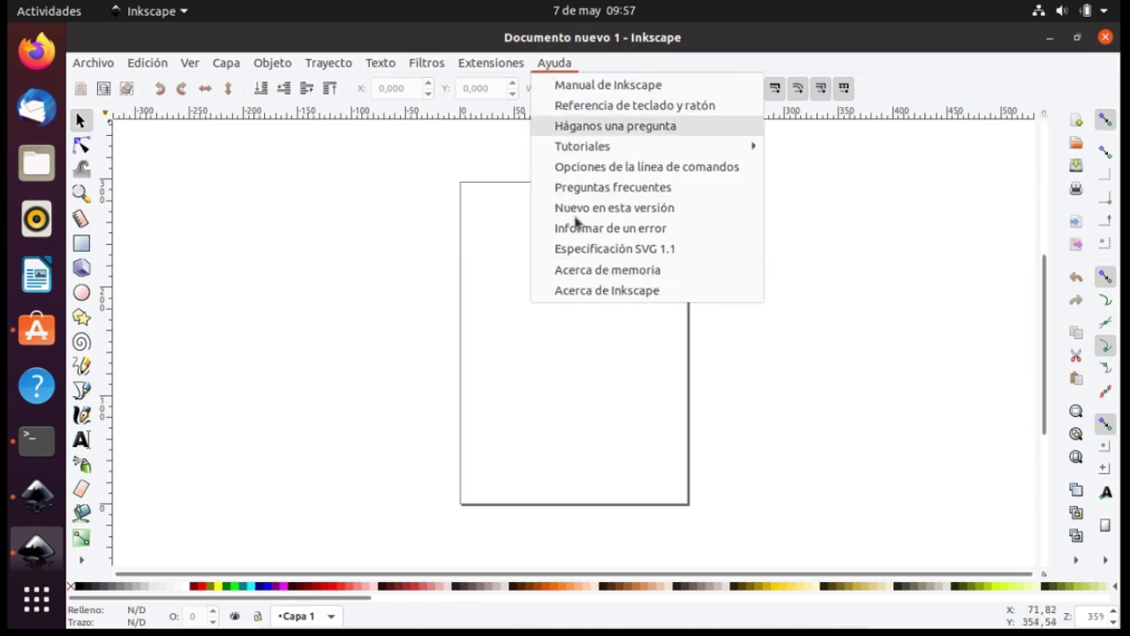
click(863, 38)
Switch back to the first Inkscape window and check its version information again.
click(36, 495)
click(555, 63)
click(601, 308)
click(796, 39)
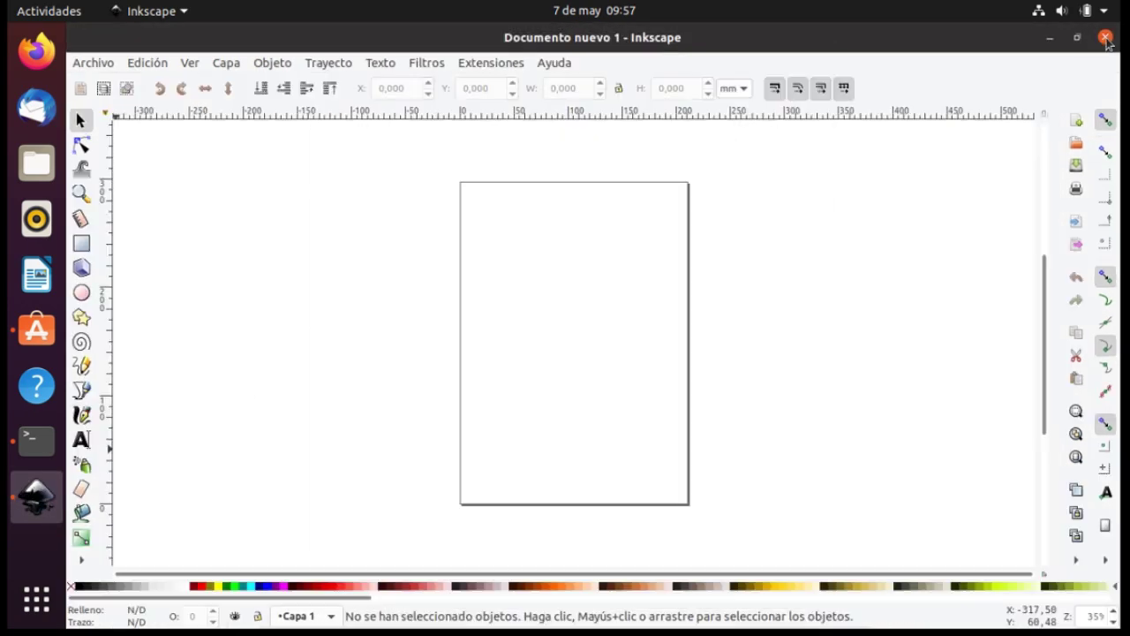
Close the Inkscape windows and the Ubuntu Software window showing the Inkscape page.
click(1105, 37)
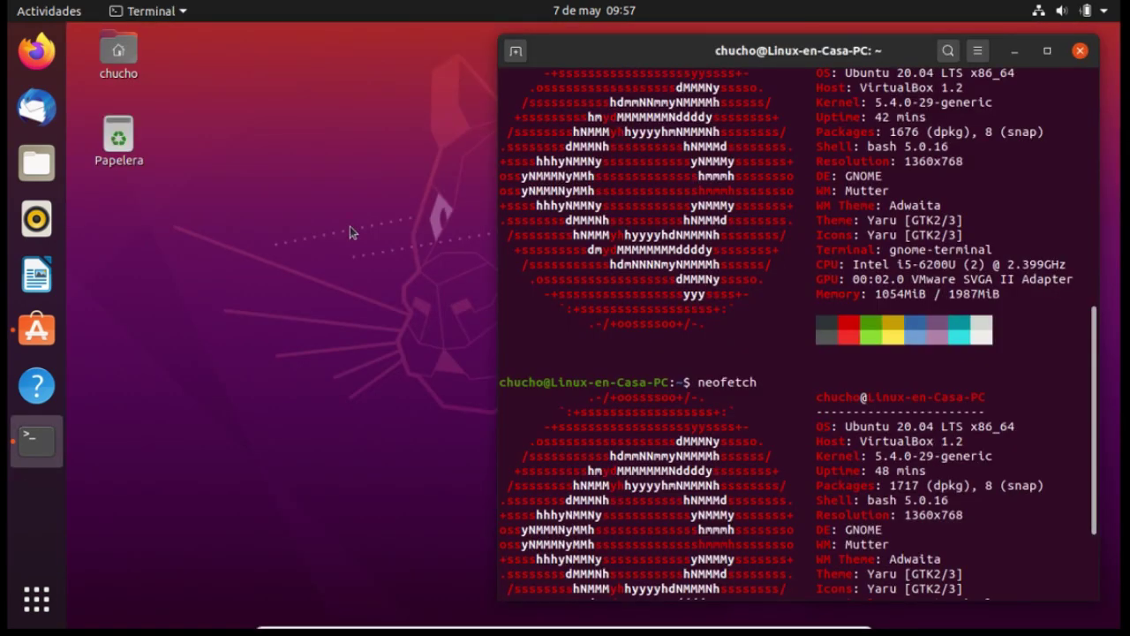
click(36, 329)
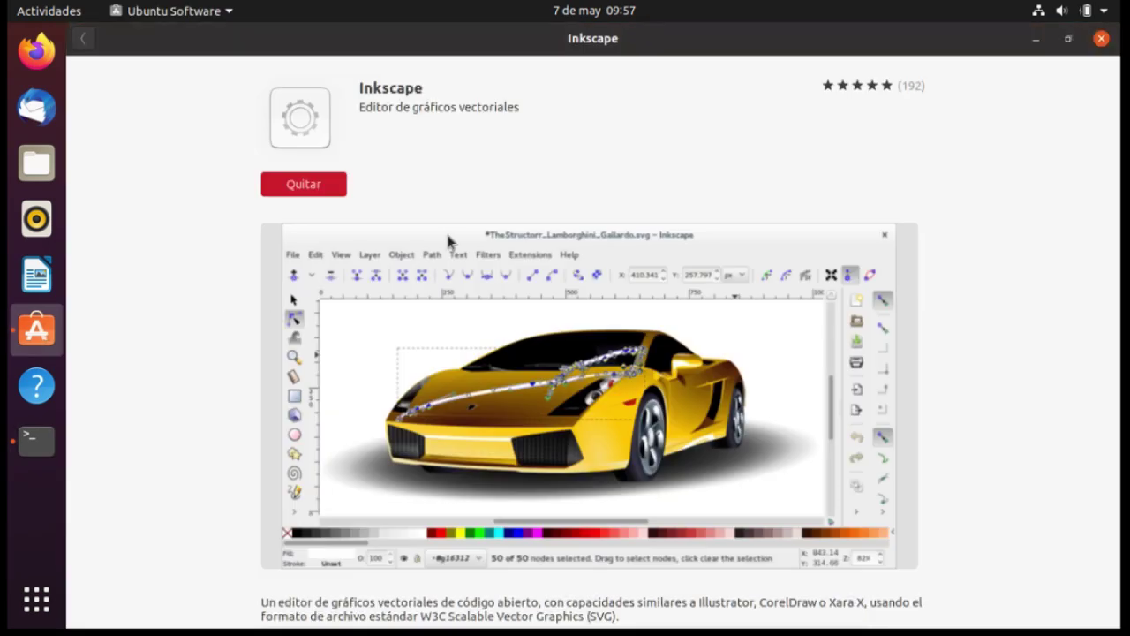
click(1101, 38)
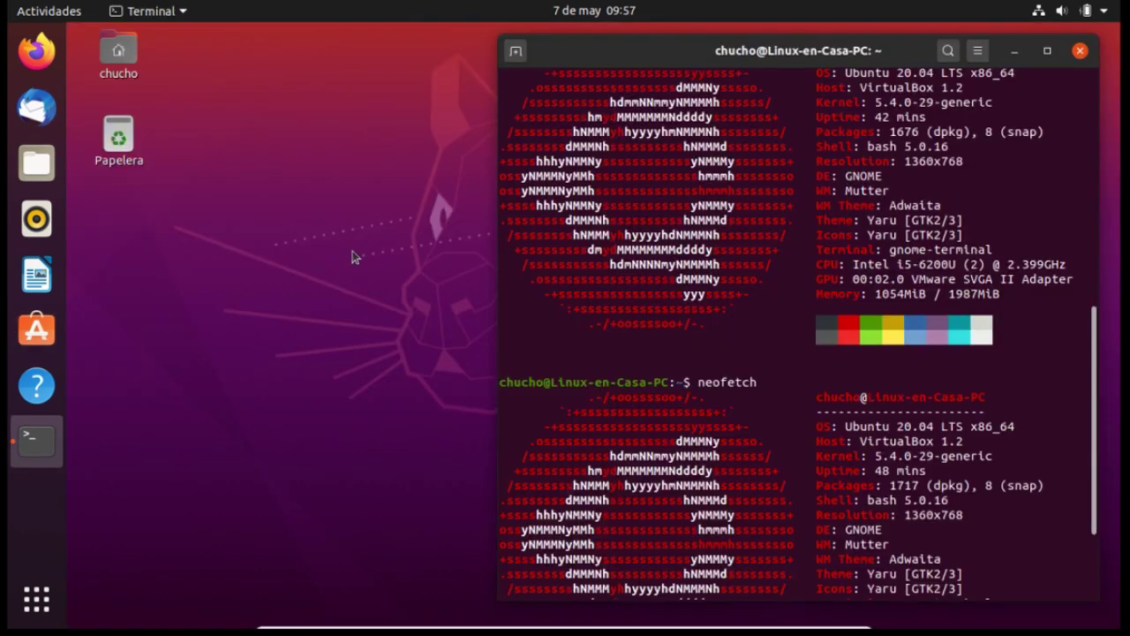
Run neofetch in the terminal, clear the output, and run neofetch again on the clean screen.
click(787, 437)
text(neofetch)
key(Return)
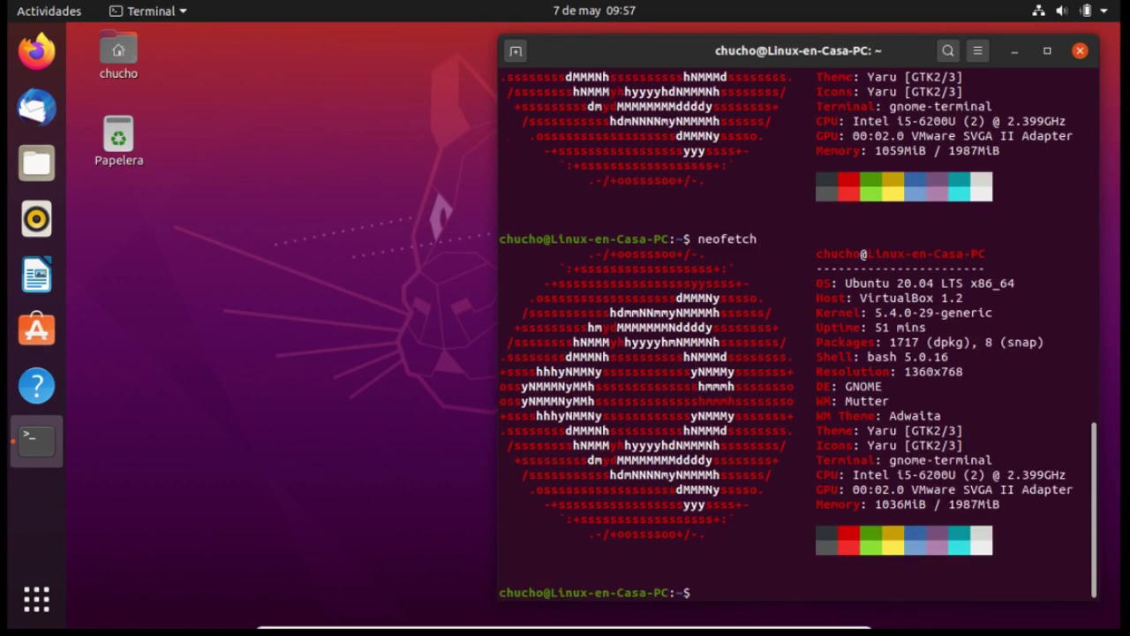
text(clear)
key(Return)
text(neofetch)
key(Return)
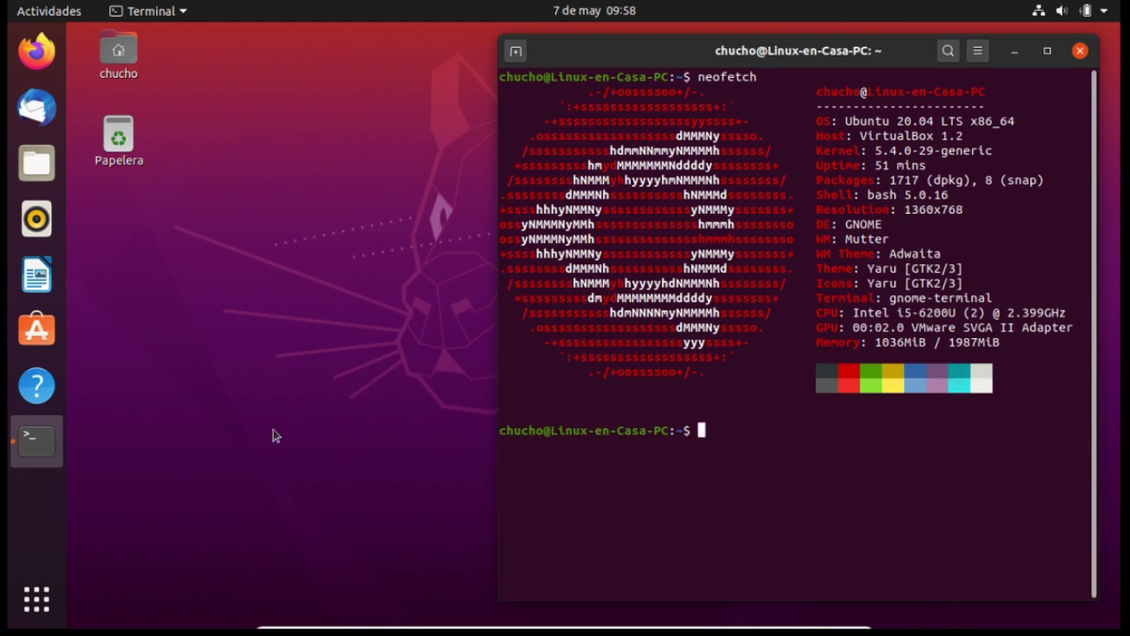
Search Ubuntu Software for "gnome-software" and open the page of Software de GNOME.
click(33, 330)
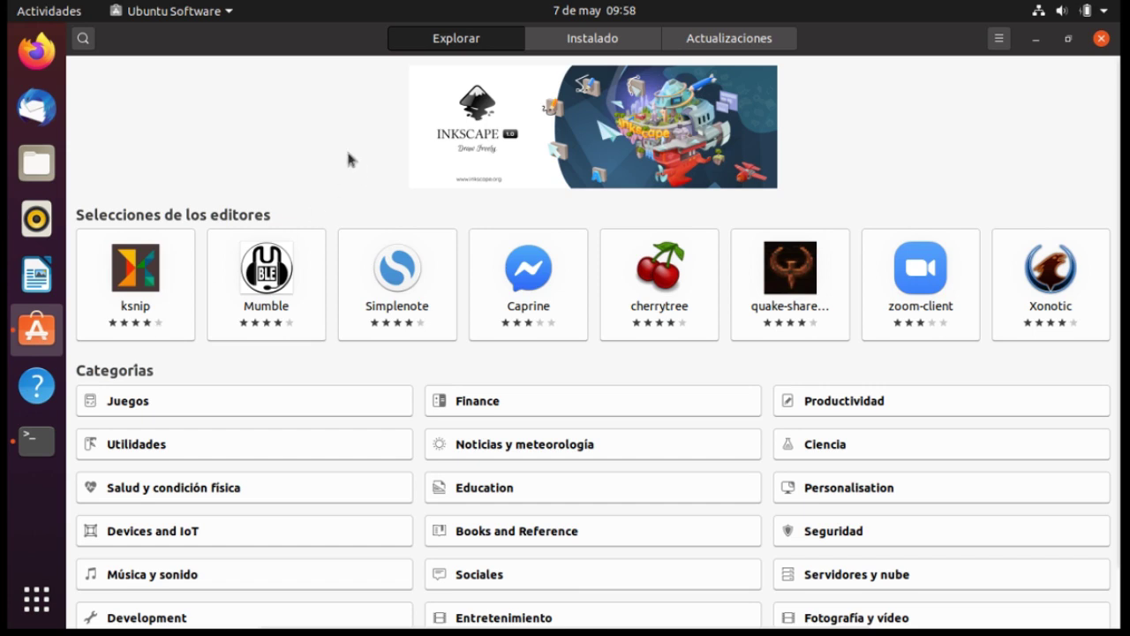
click(81, 43)
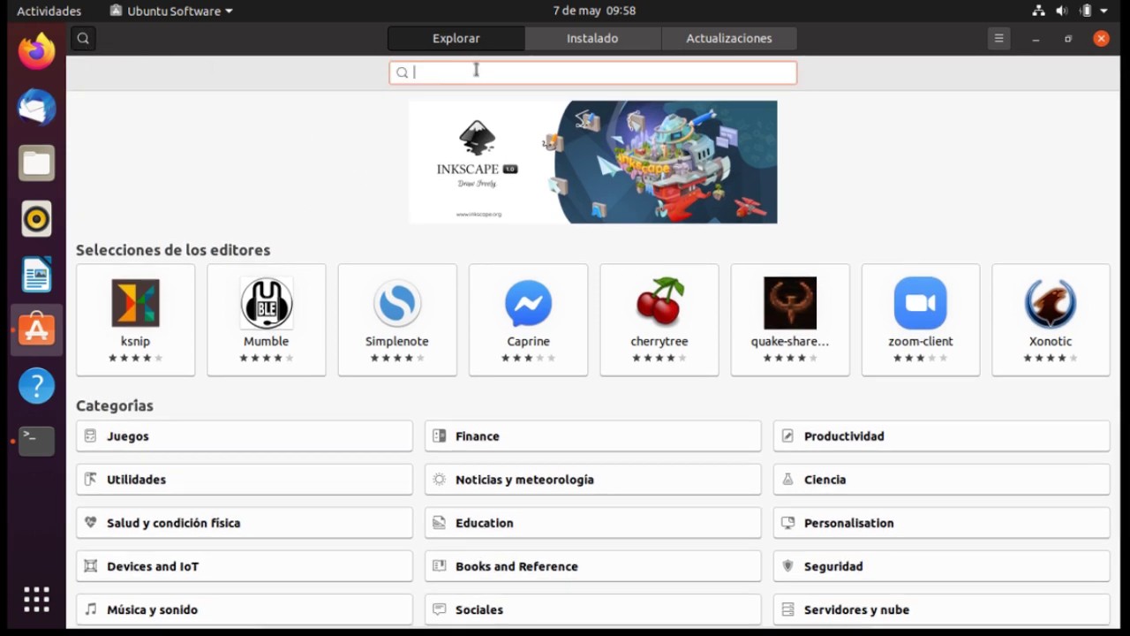
text(gnome-)
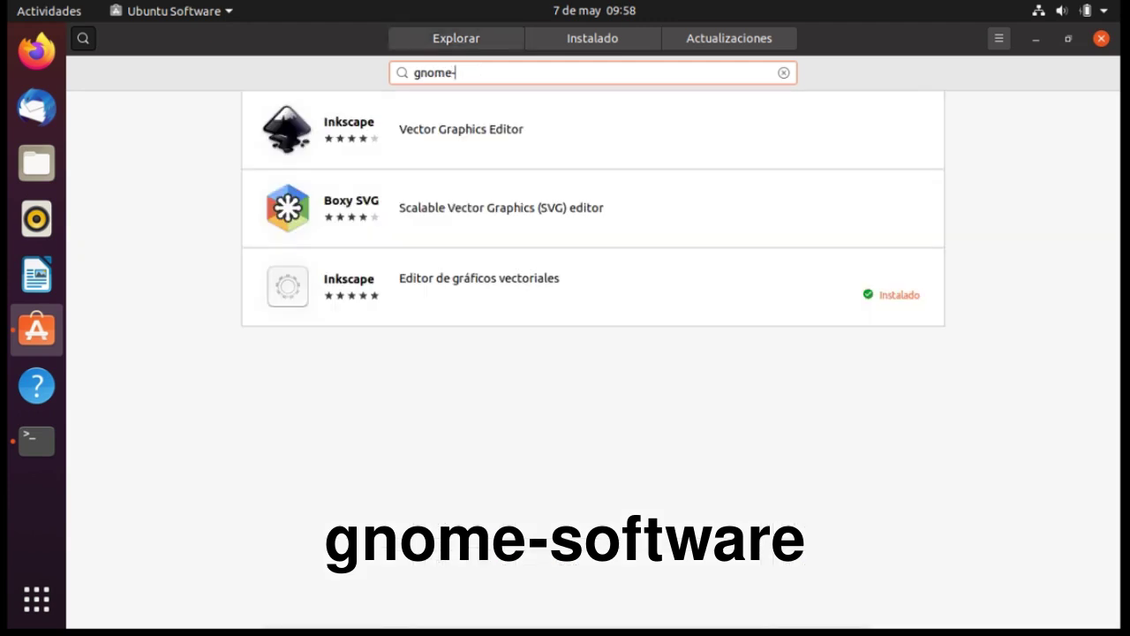
text(soft)
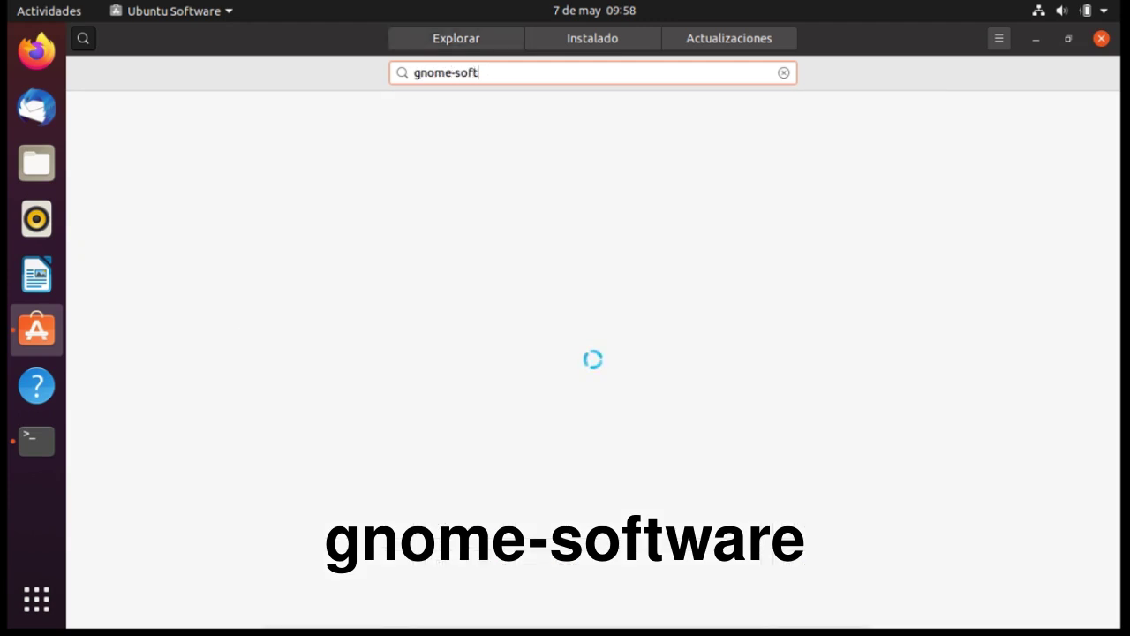
text(ware)
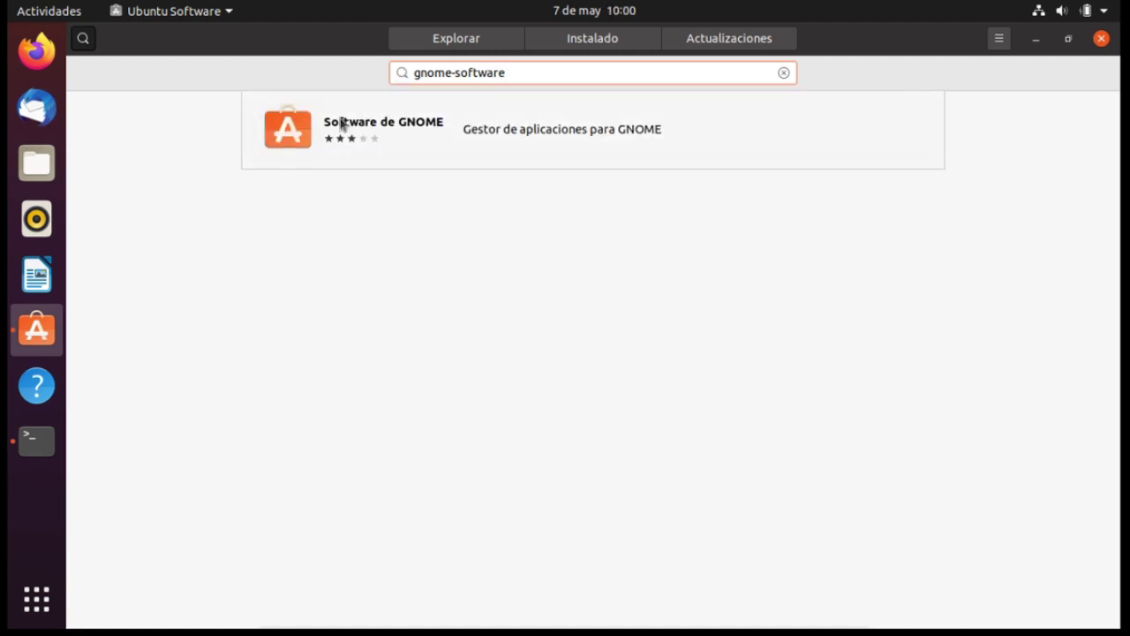
click(341, 123)
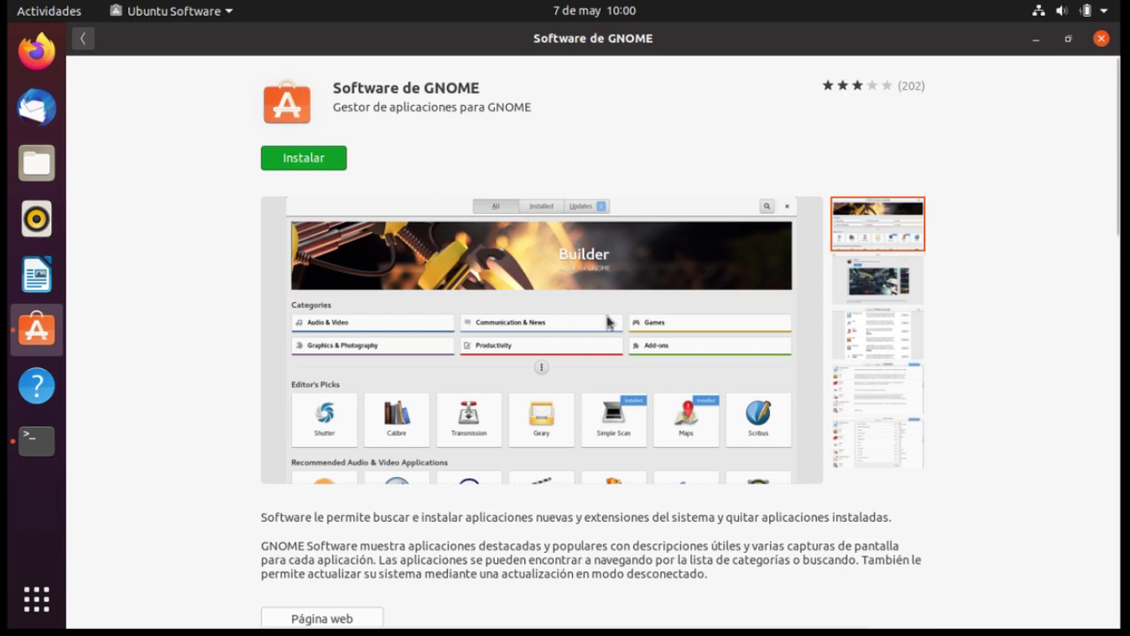
Select the Soporte de Flatpak and Soporte de Snap add-ons for Software de GNOME.
scroll(618, 325, down, 1)
scroll(620, 327, down, 4)
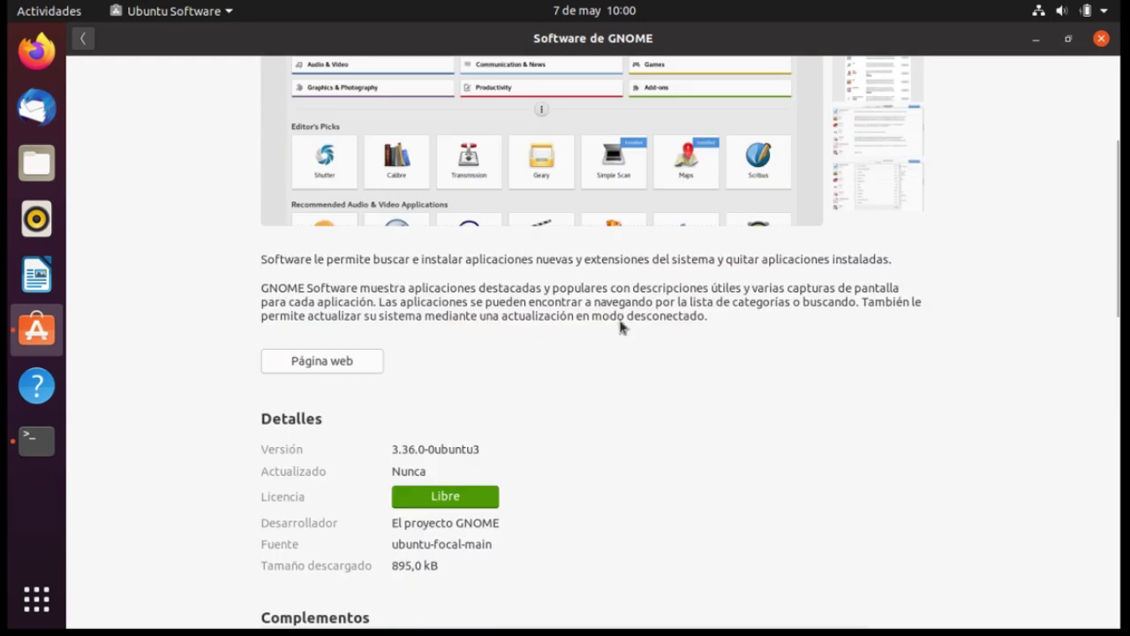
scroll(621, 327, down, 4)
scroll(621, 326, down, 5)
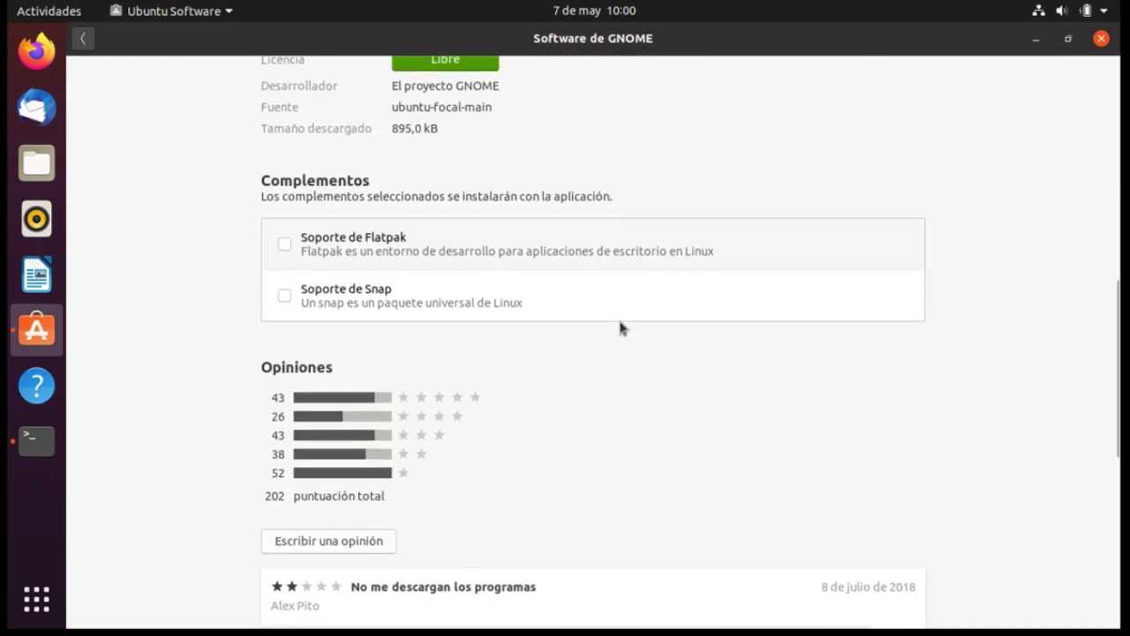
click(284, 237)
click(283, 291)
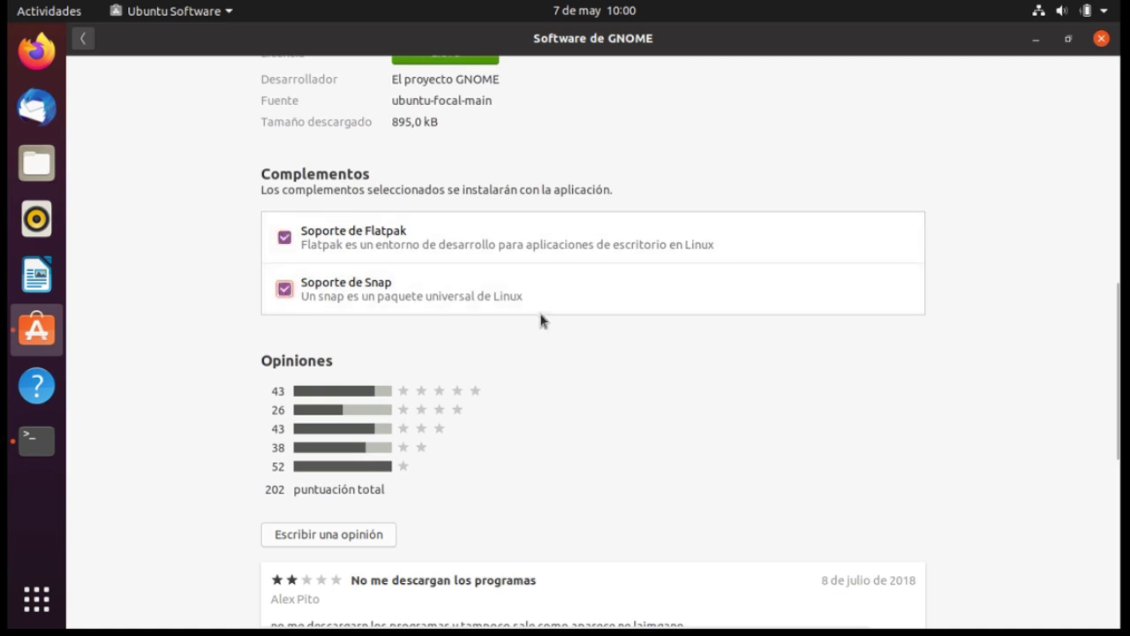
Review the package details and opinions, and deselect the Soporte de Snap add-on.
scroll(541, 318, up, 4)
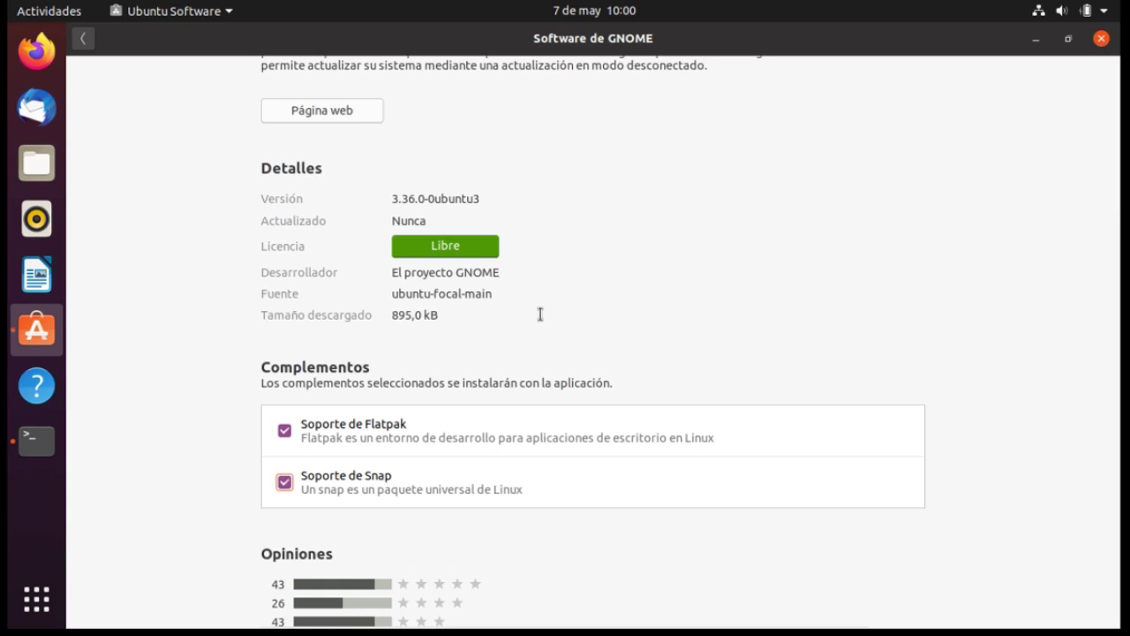
scroll(541, 315, down, 9)
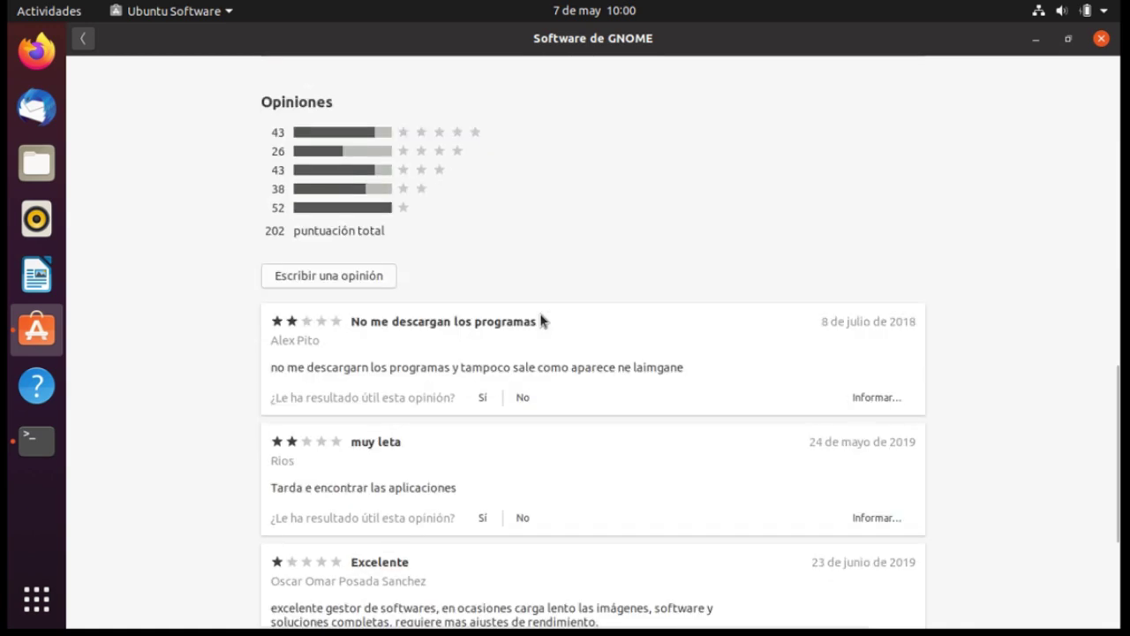
scroll(541, 320, up, 6)
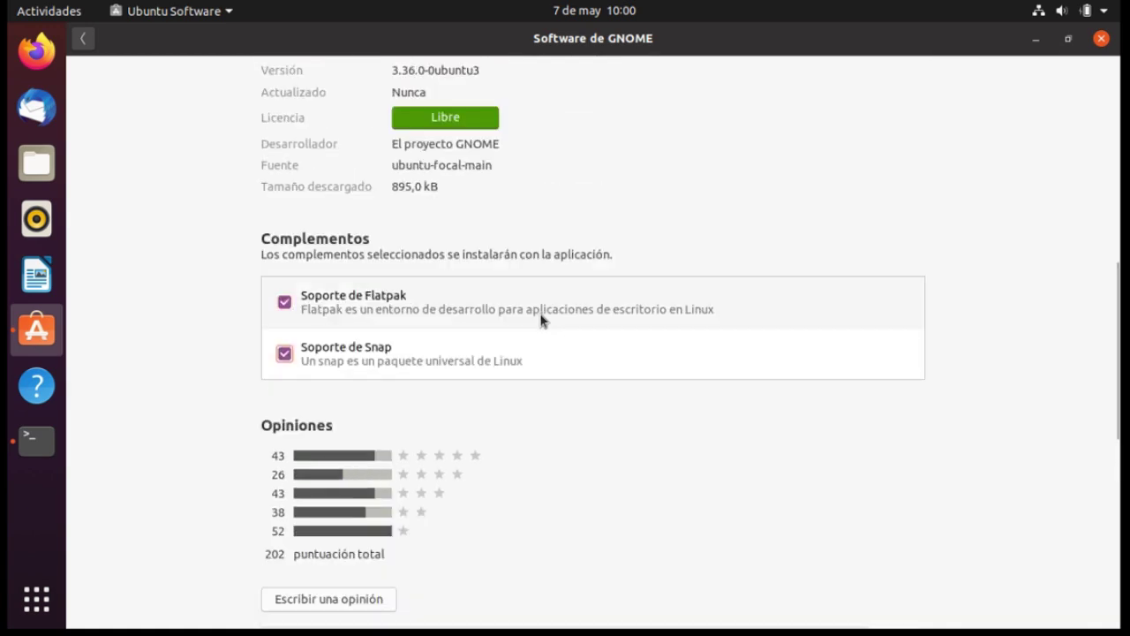
click(310, 360)
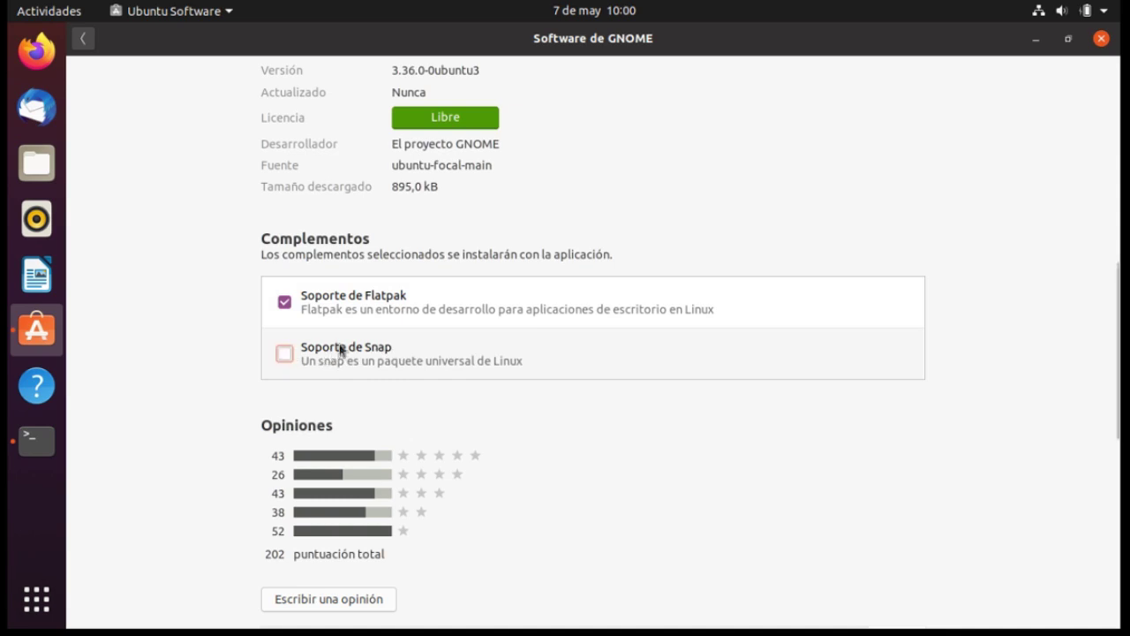
Install Software de GNOME with the selected add-on, authenticating with the account password.
scroll(541, 325, up, 1)
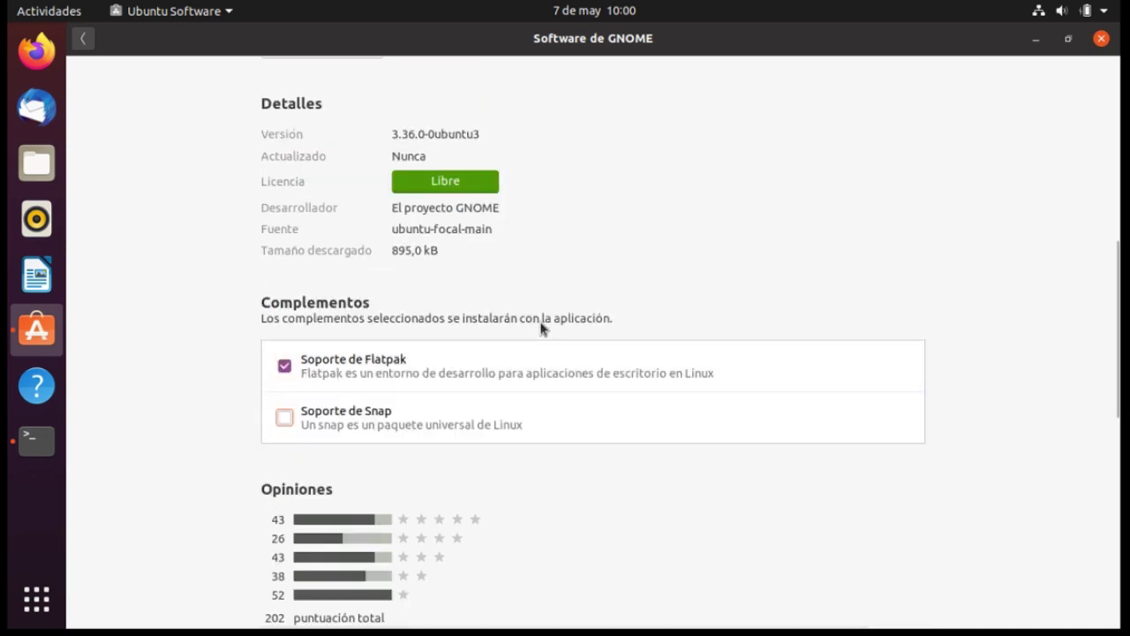
scroll(540, 327, up, 1)
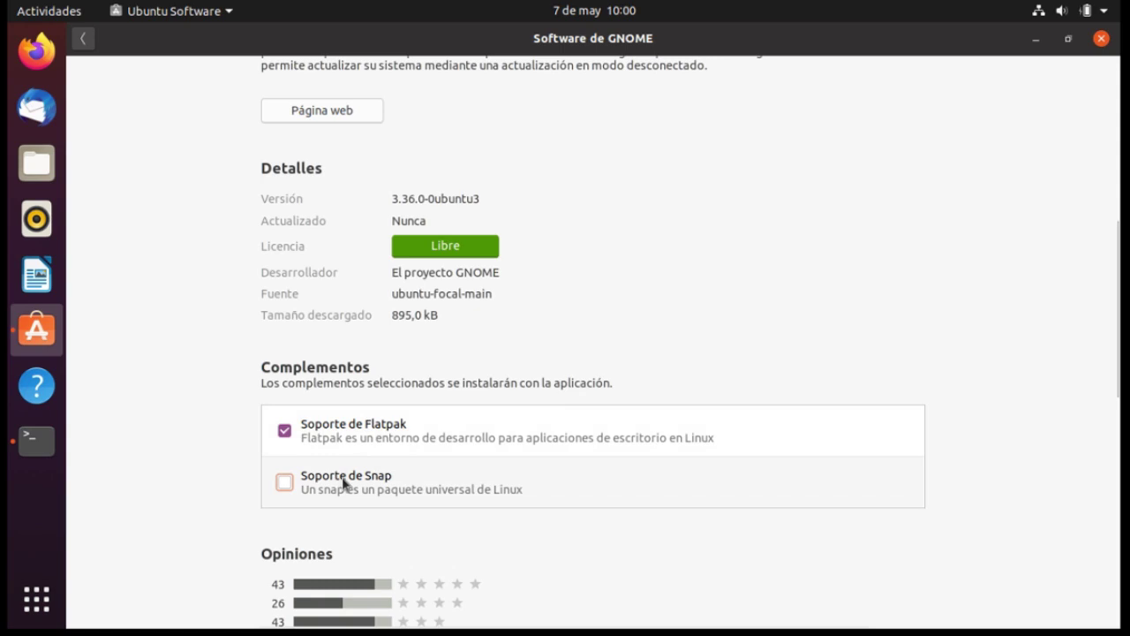
scroll(563, 398, up, 8)
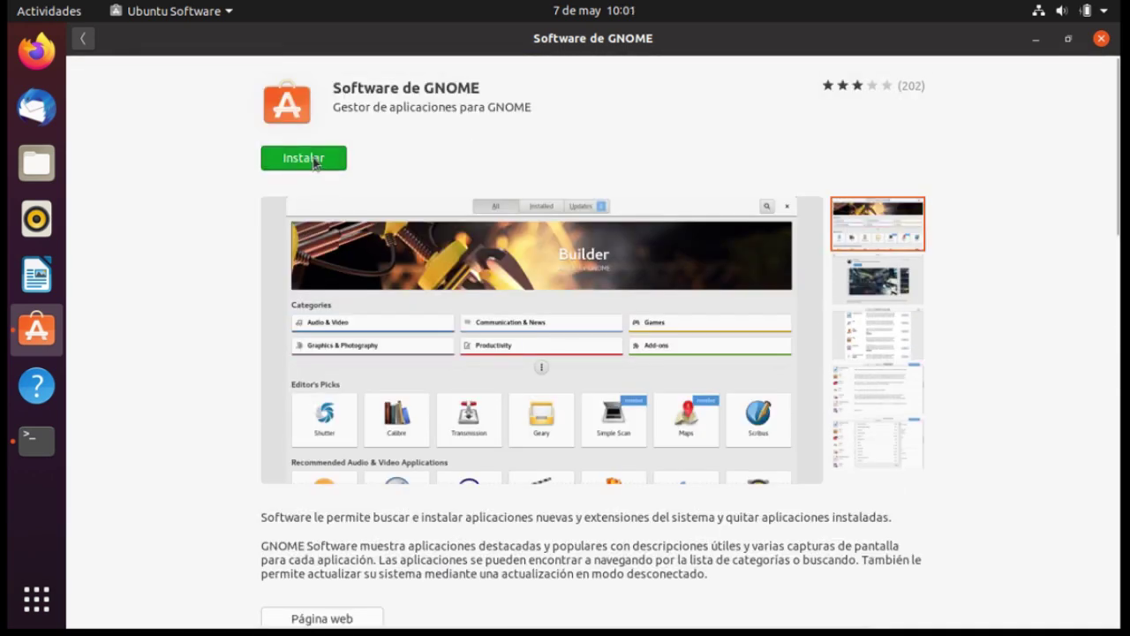
click(305, 159)
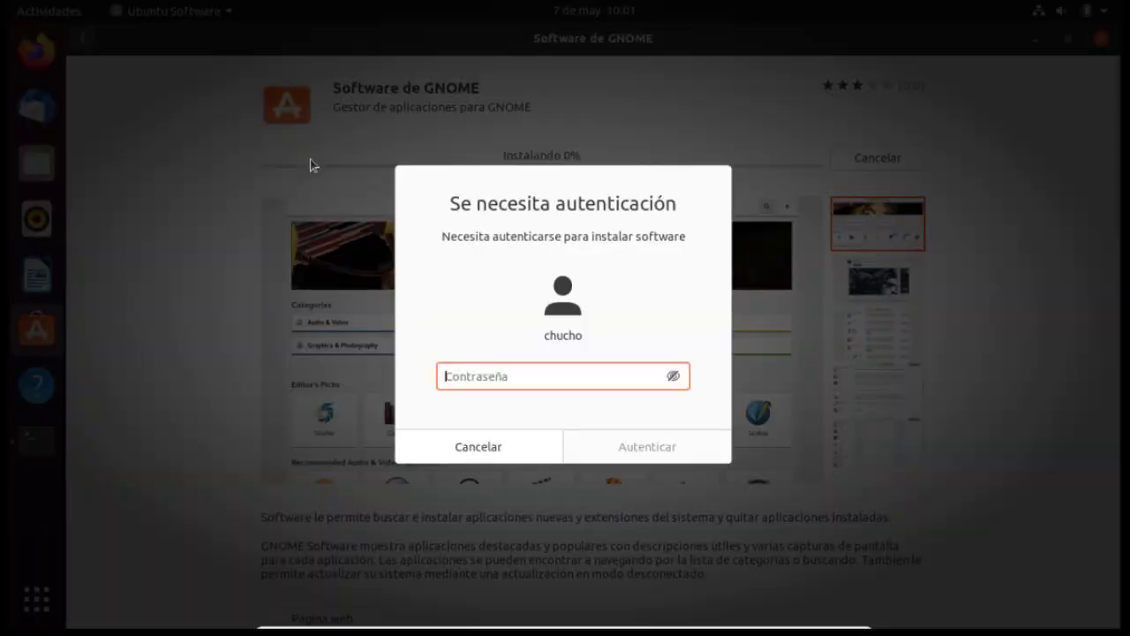
text(*****)
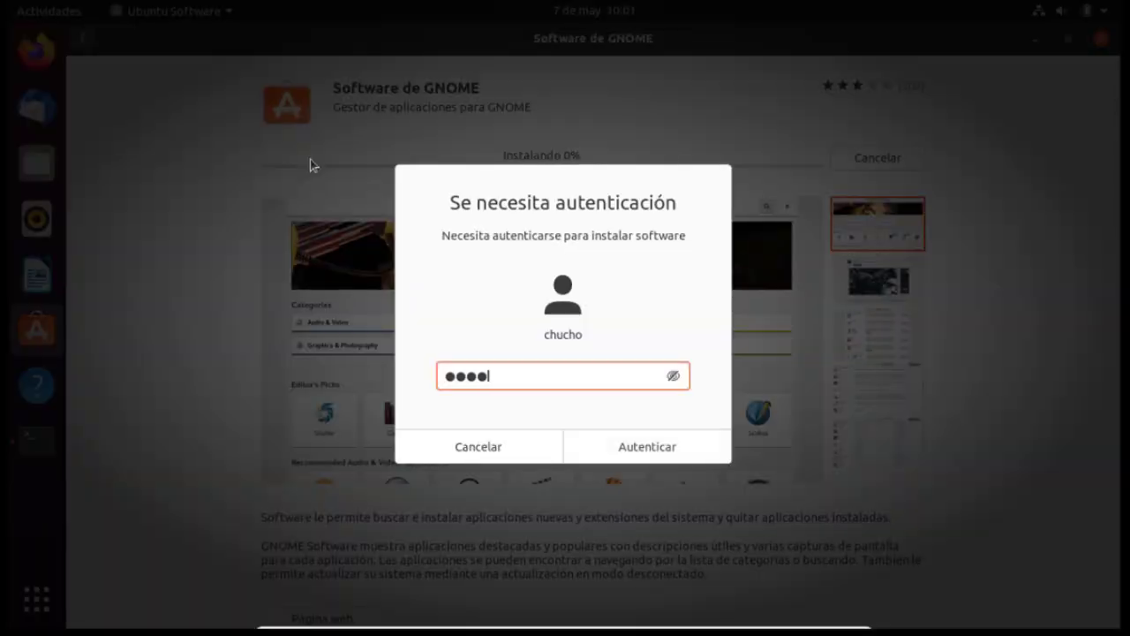
text(*****)
click(620, 446)
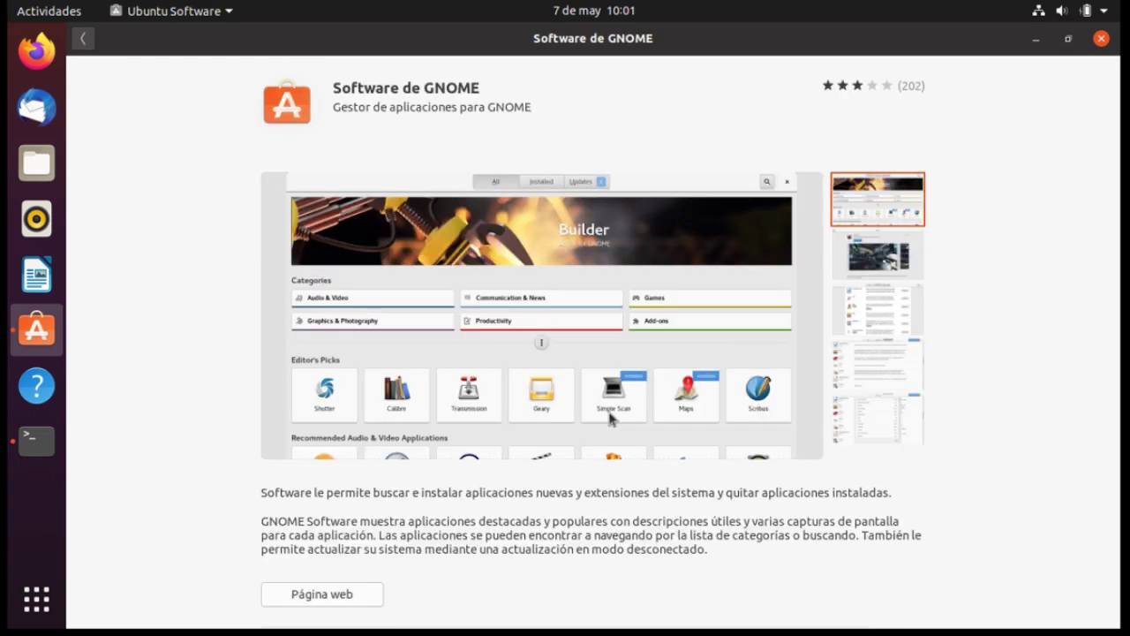
Check the installation status of the add-ons and return to the gnome-software search results.
scroll(610, 413, down, 4)
scroll(618, 424, down, 10)
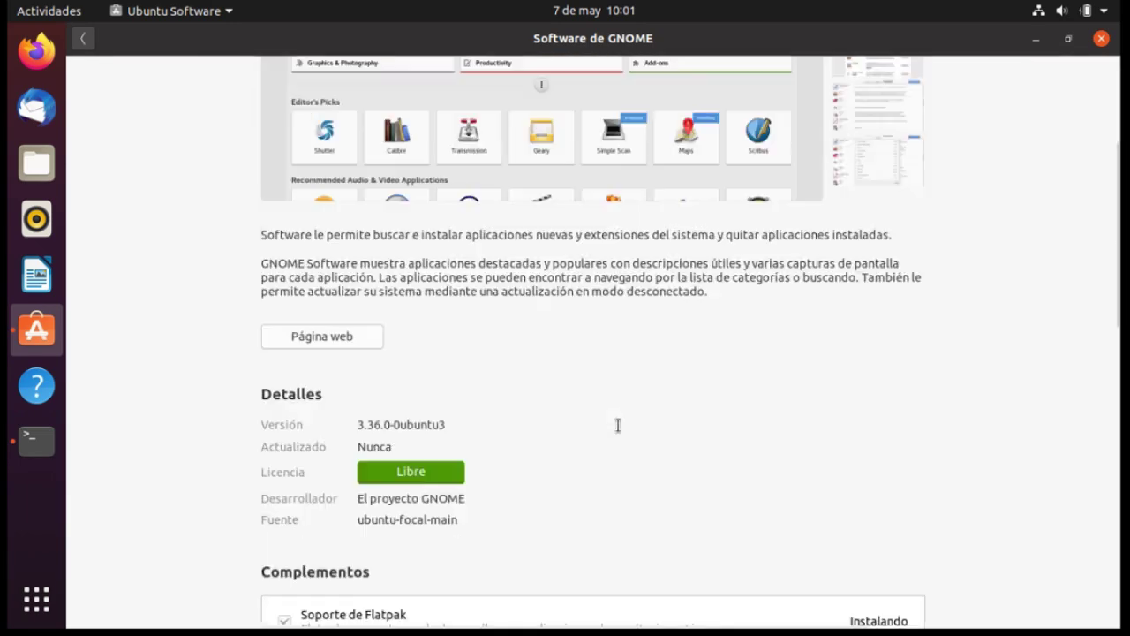
scroll(618, 431, up, 12)
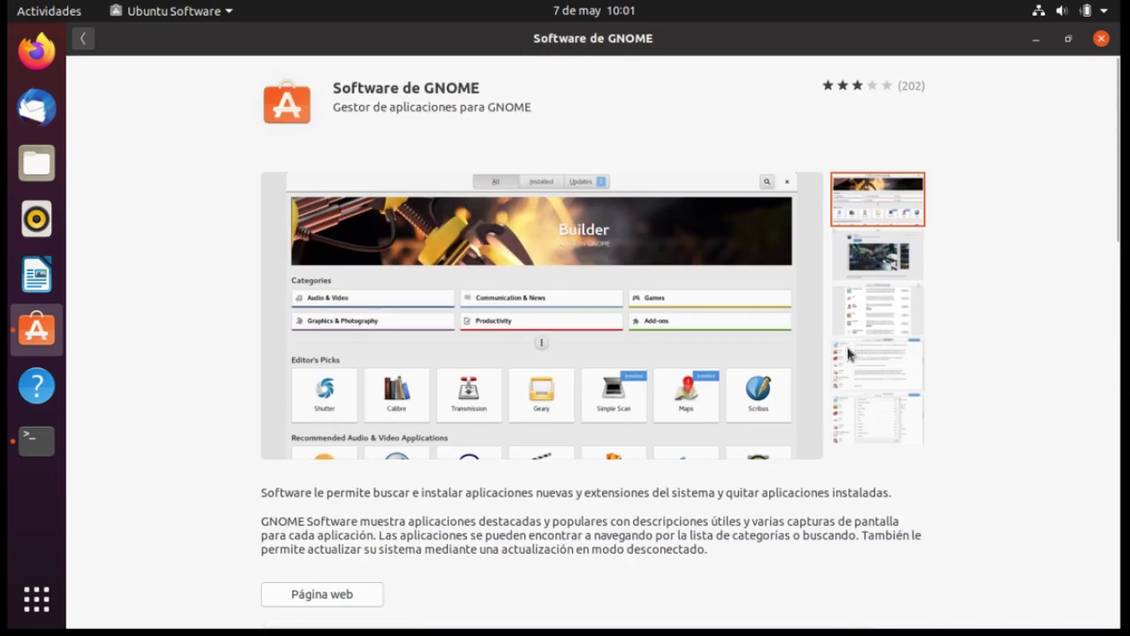
click(81, 40)
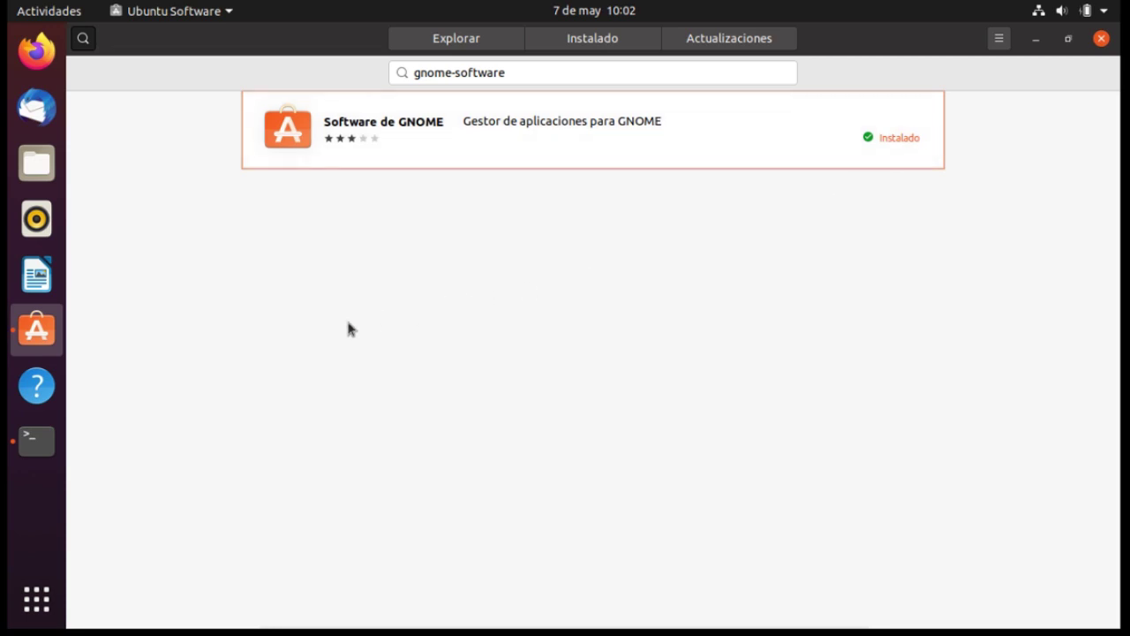
Switch to the terminal, run neofetch again, and compare its package count with the previous output.
click(32, 439)
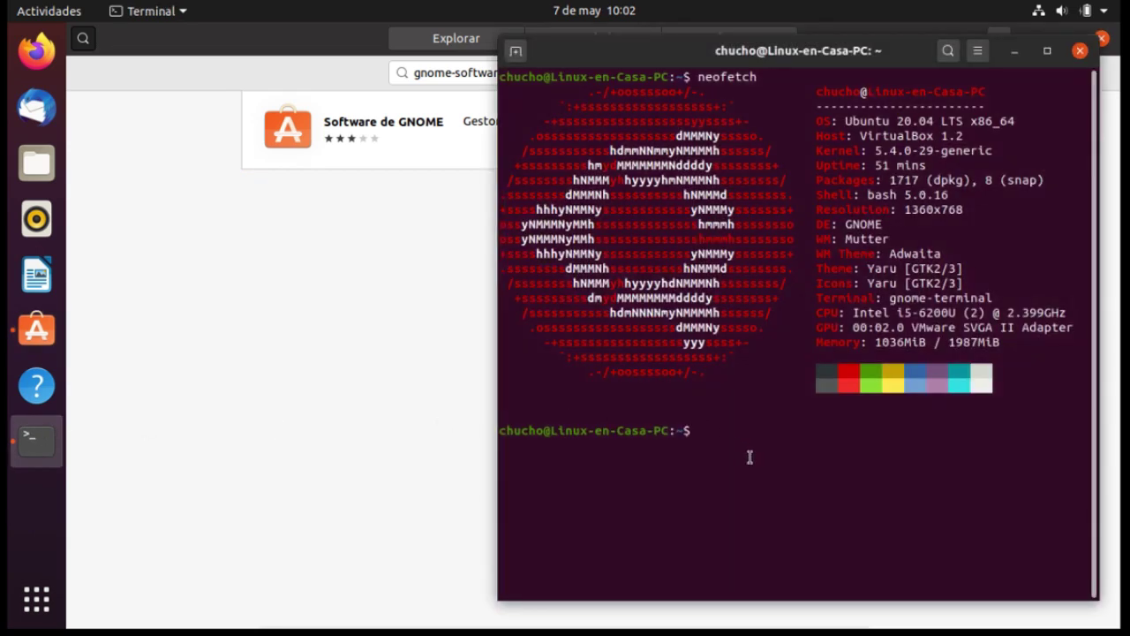
key(Up)
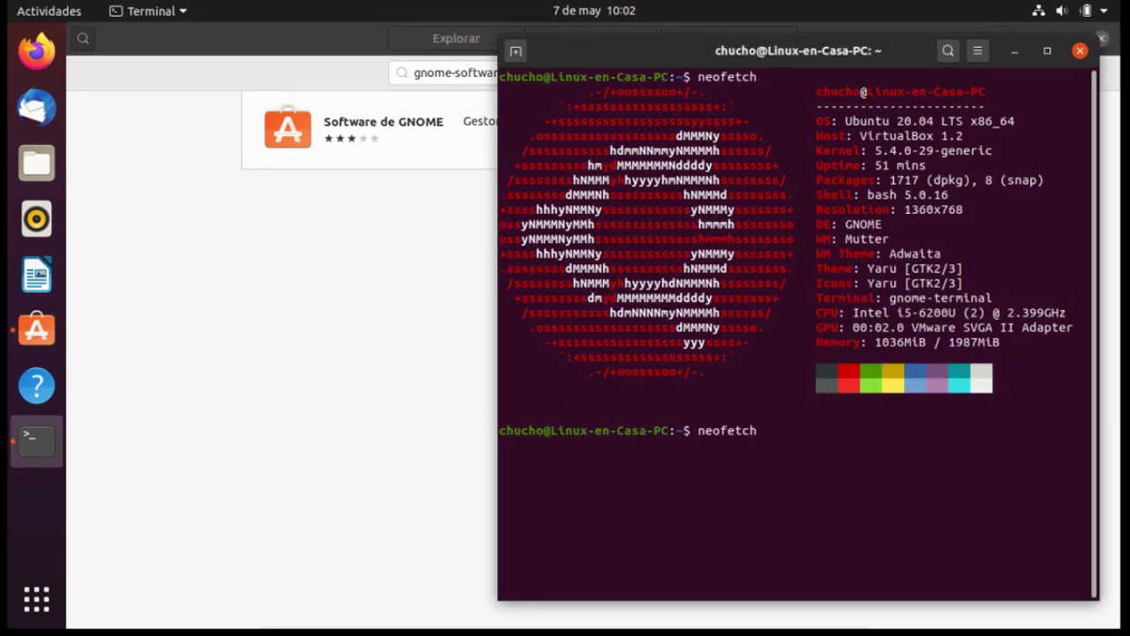
key(Return)
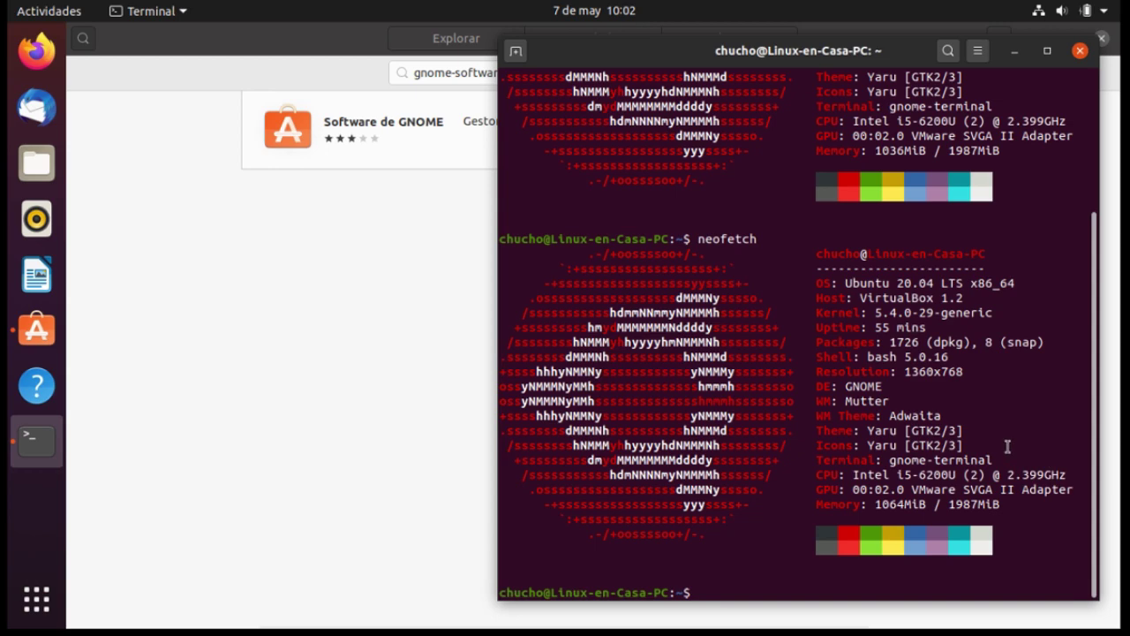
scroll(1008, 446, up, 2)
scroll(1008, 446, up, 2)
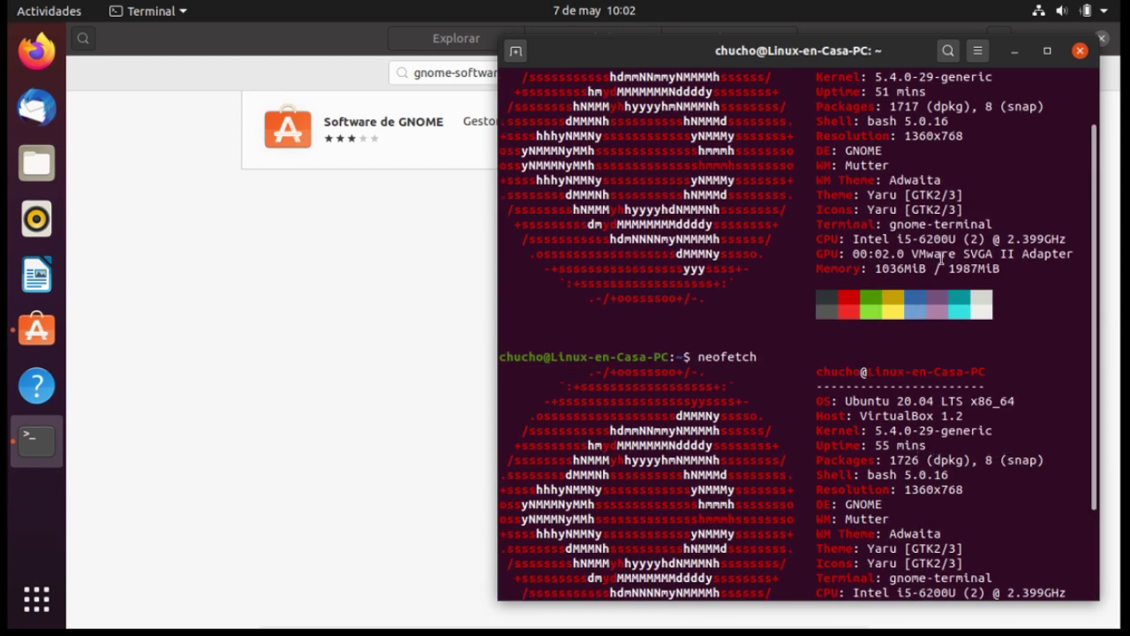
Compare the dpkg package counts in the two neofetch outputs, highlighting each figure.
drag(921, 107, 891, 107)
click(916, 457)
drag(917, 458, 888, 458)
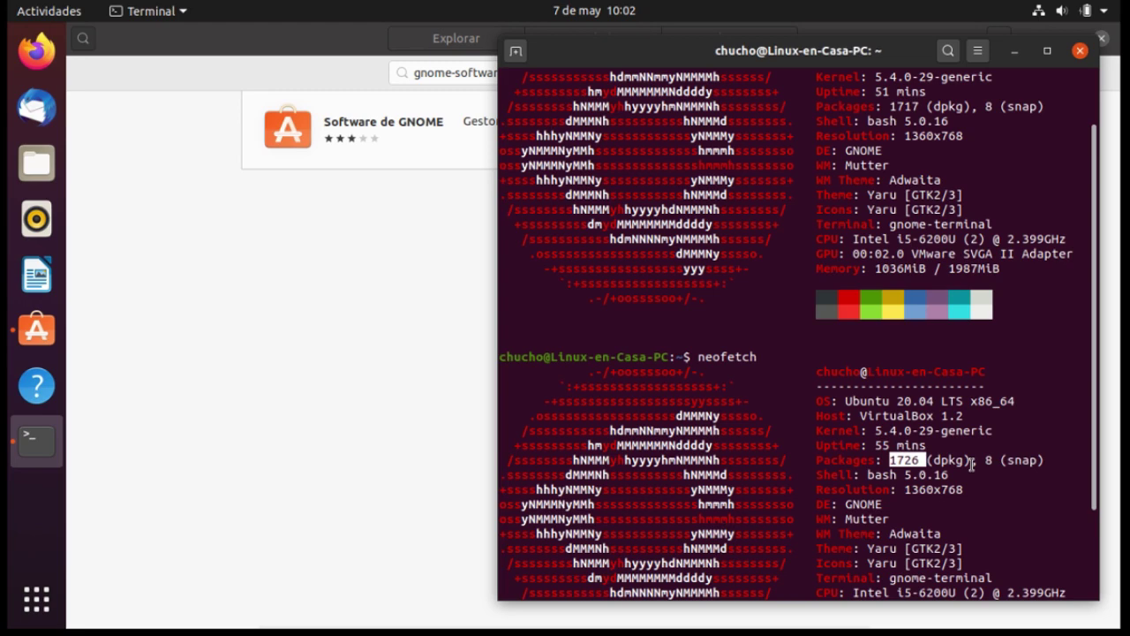
Launch the newly installed Software application from the full application list and reposition its window over Ubuntu Software.
click(290, 401)
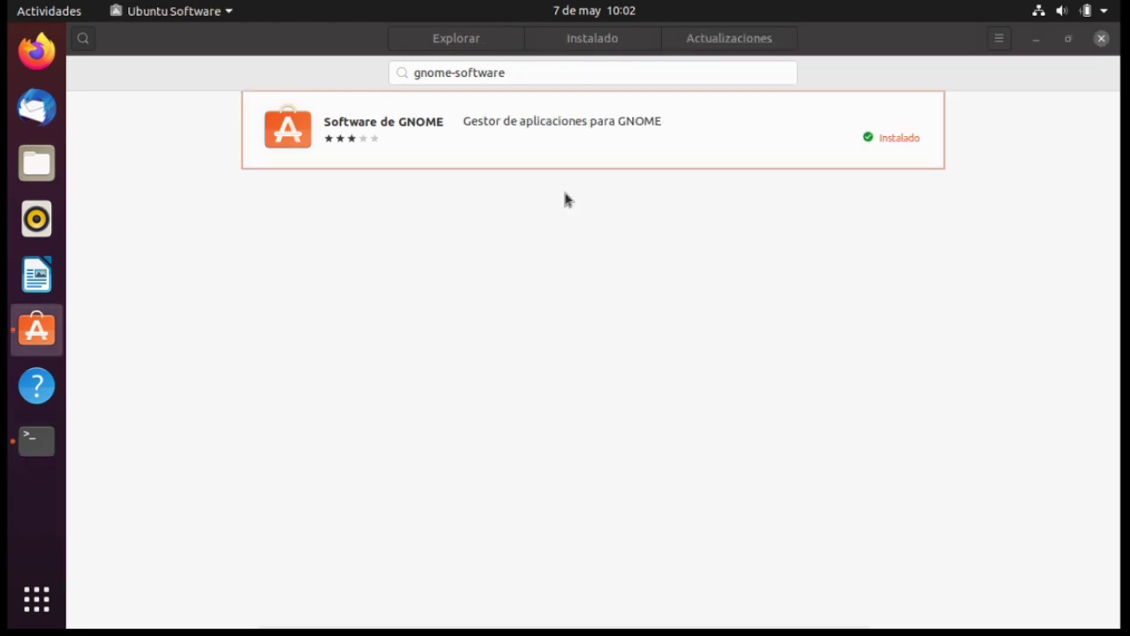
click(31, 603)
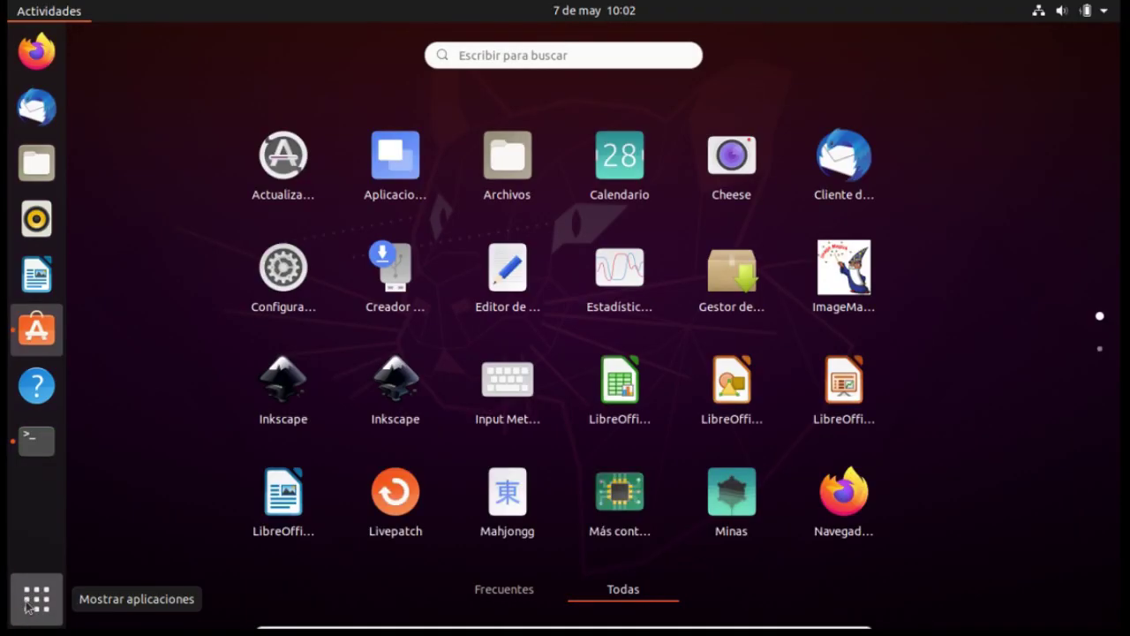
scroll(623, 381, down, 1)
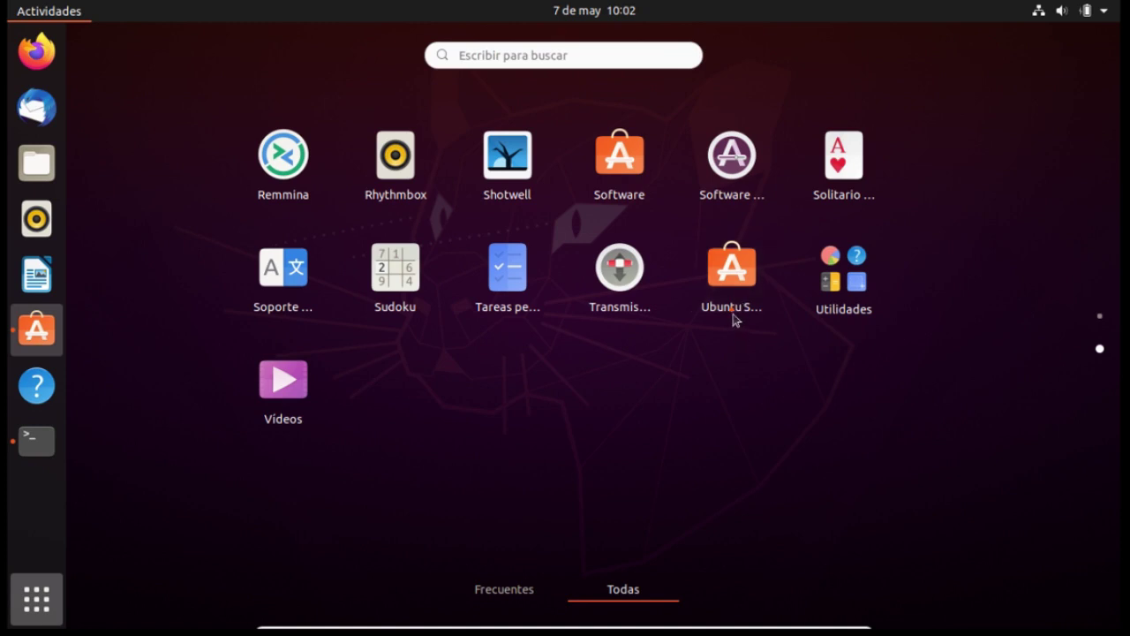
click(623, 169)
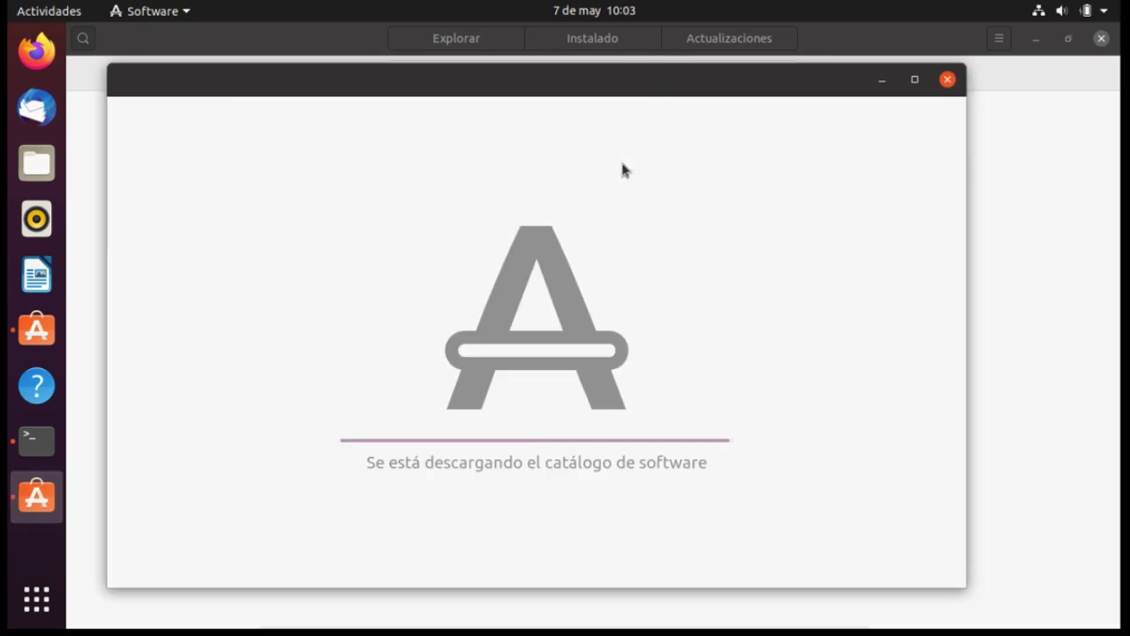
drag(618, 81, 727, 81)
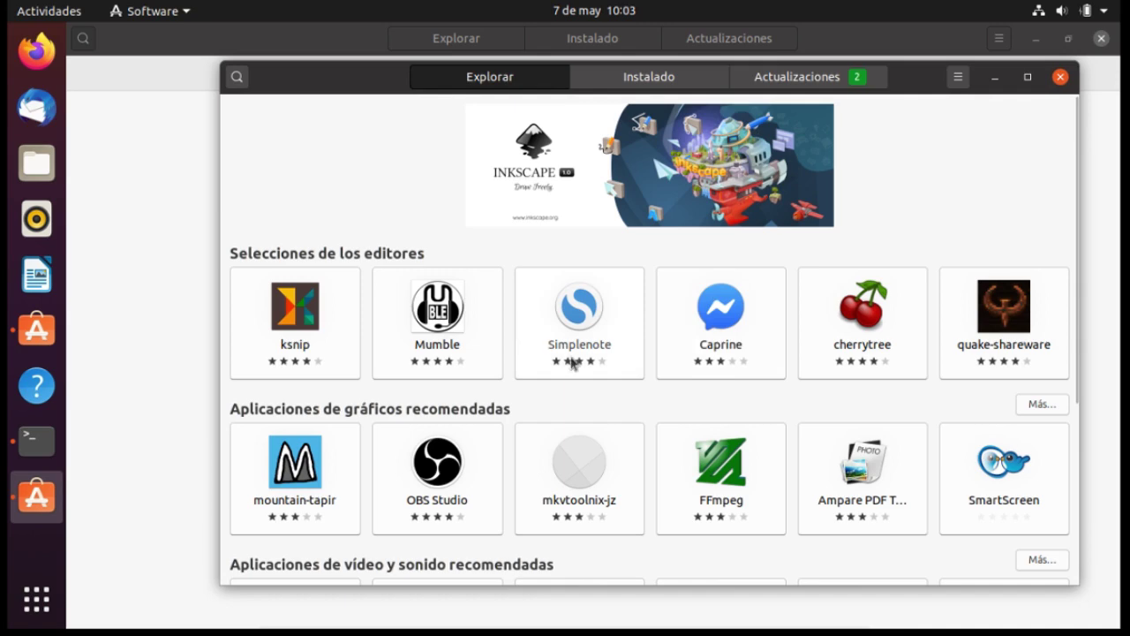
Browse the Gráficos y fotografía category in Software and order its applications by Nombre.
scroll(637, 384, down, 3)
scroll(636, 385, down, 4)
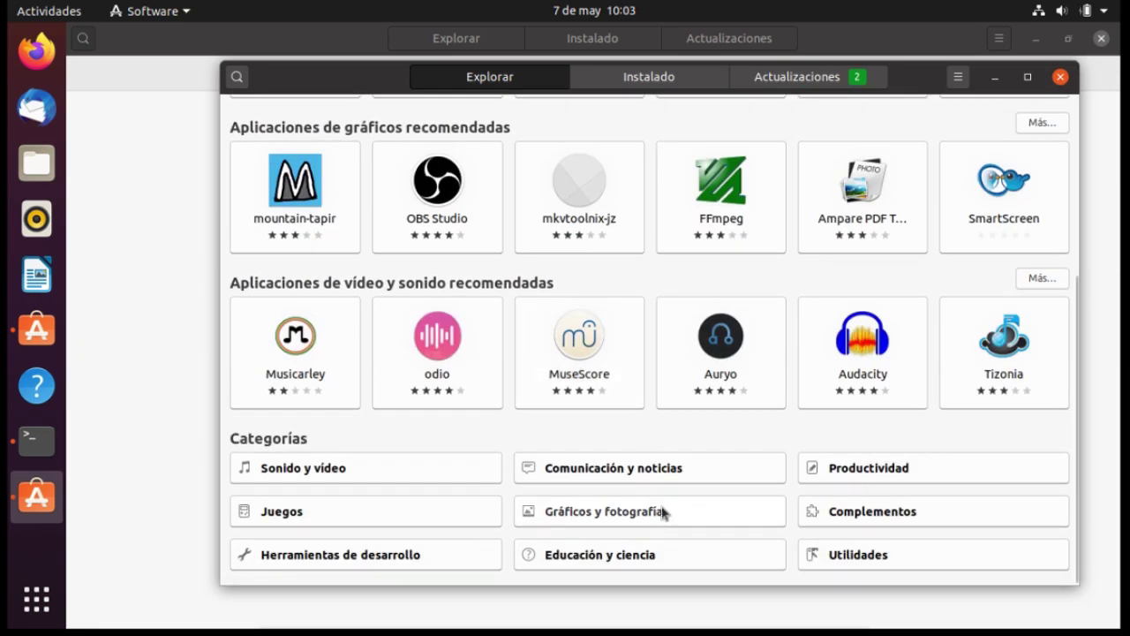
click(562, 517)
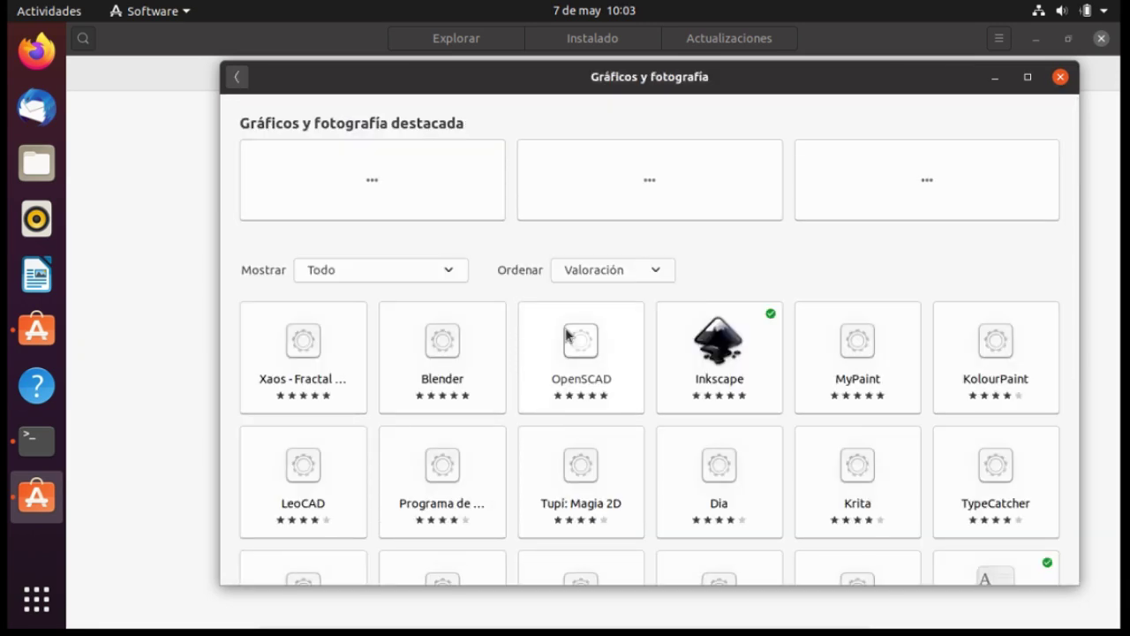
scroll(711, 358, down, 10)
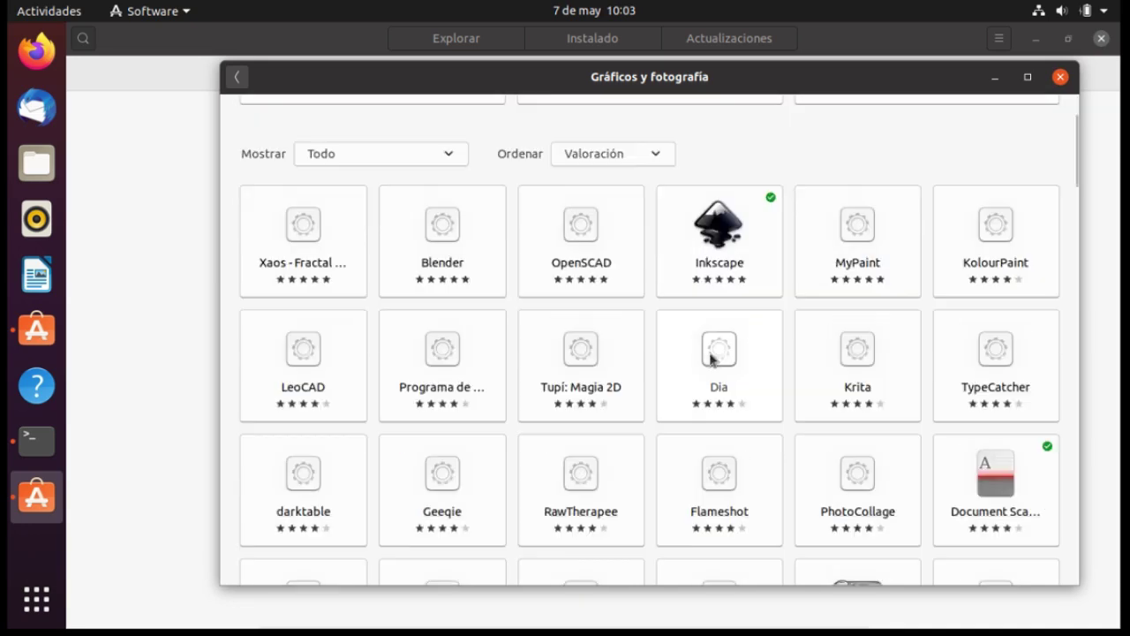
scroll(712, 359, up, 4)
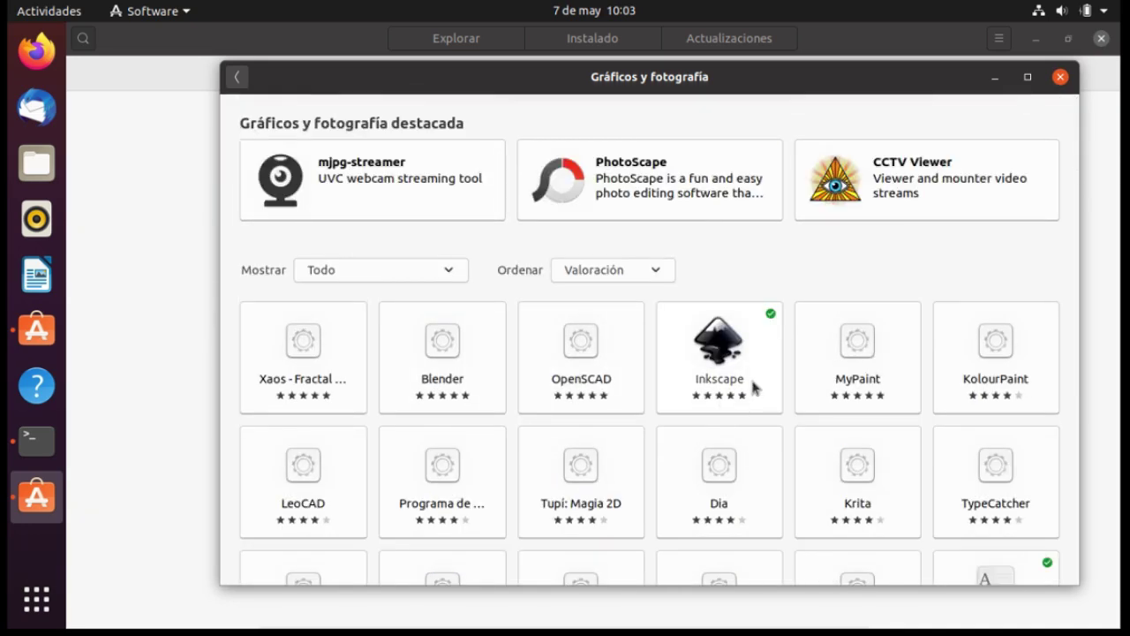
scroll(752, 386, down, 4)
scroll(751, 386, down, 8)
scroll(752, 386, up, 11)
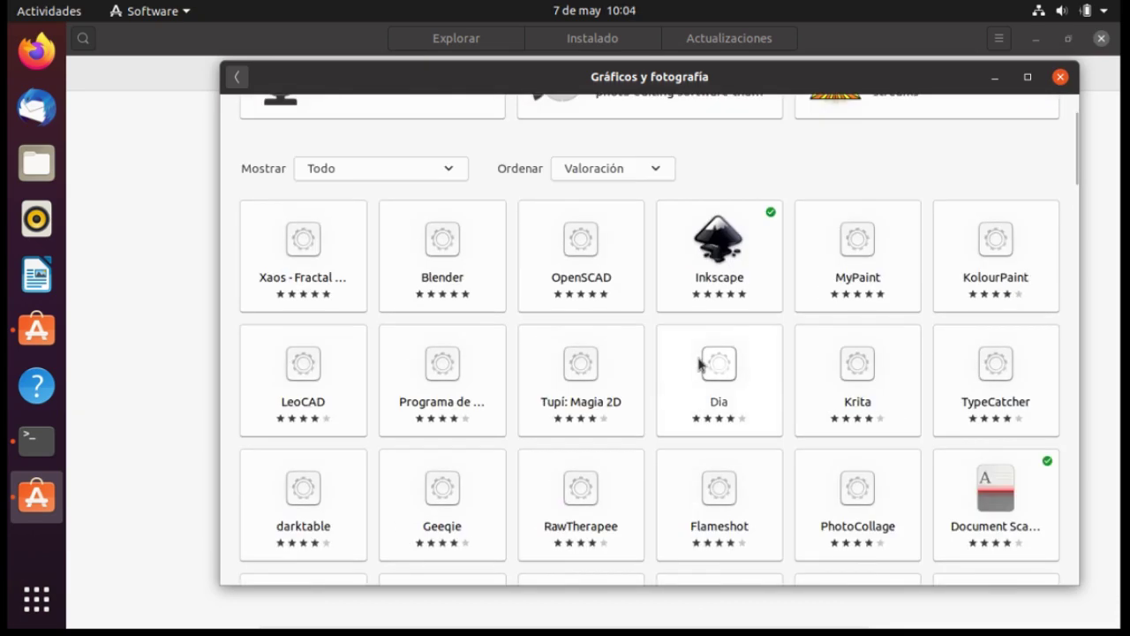
click(658, 272)
click(641, 346)
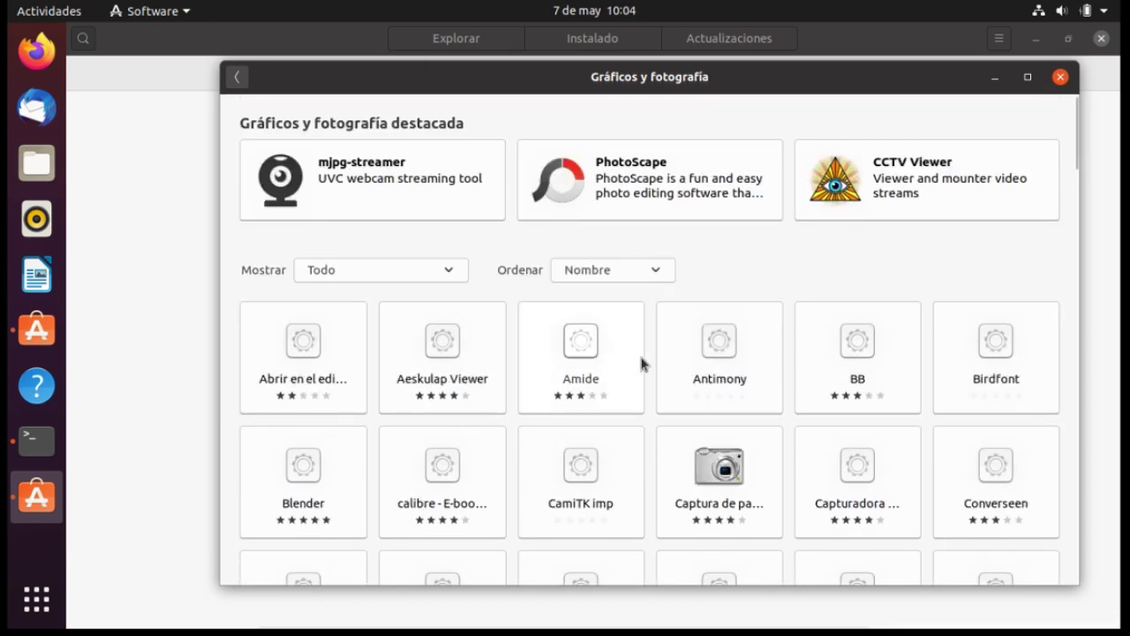
Switch to Ubuntu Software and compare its Explorar categories with those of the Software application.
click(137, 207)
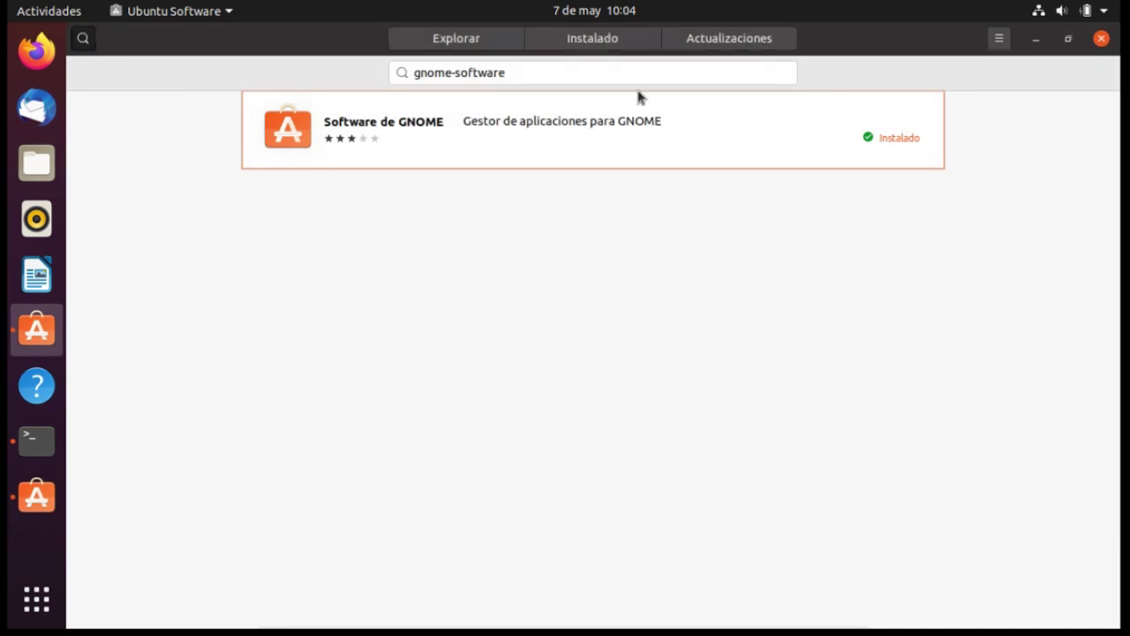
click(444, 39)
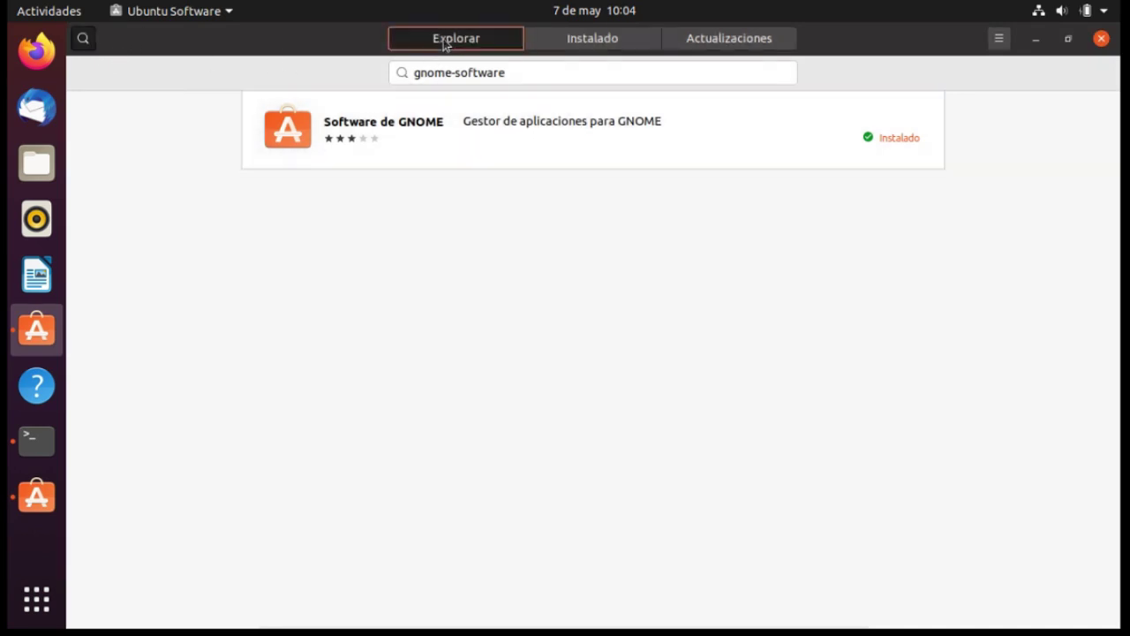
scroll(697, 353, down, 2)
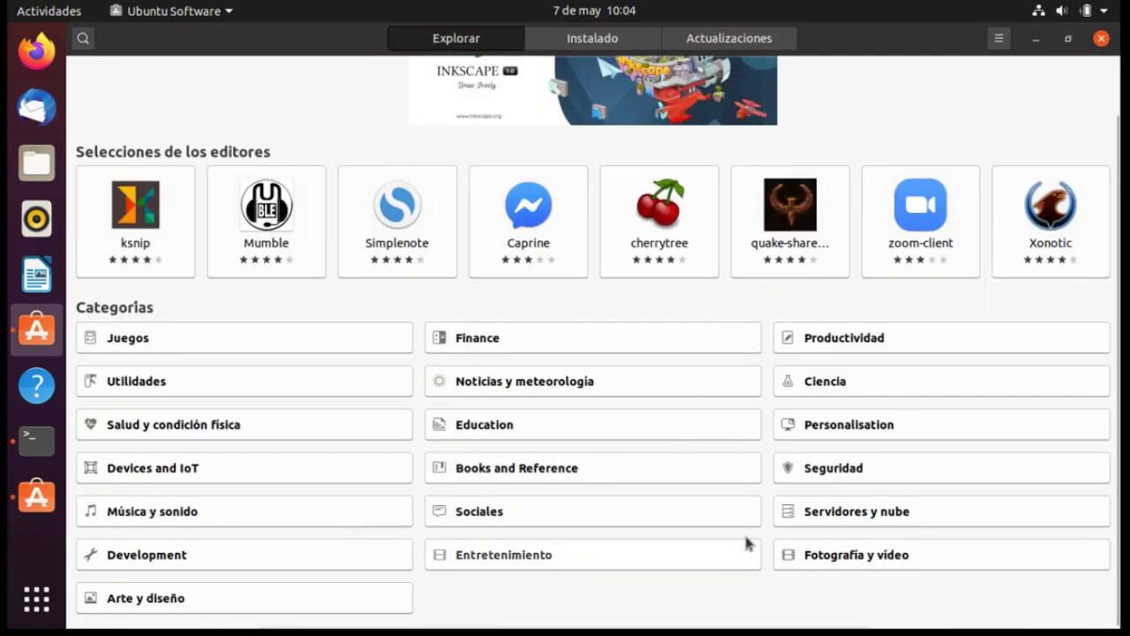
key(alt+Tab)
key(alt+Tab)
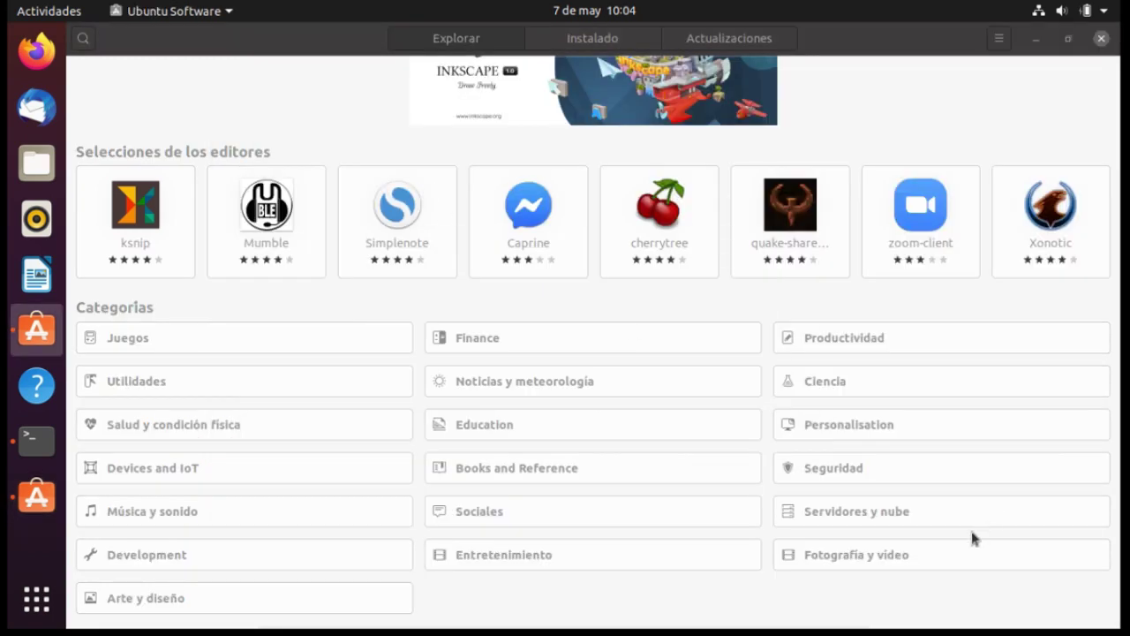
Open the Fotografía y vídeo category in Ubuntu Software, order it by Nombre and look through the whole application list.
click(828, 555)
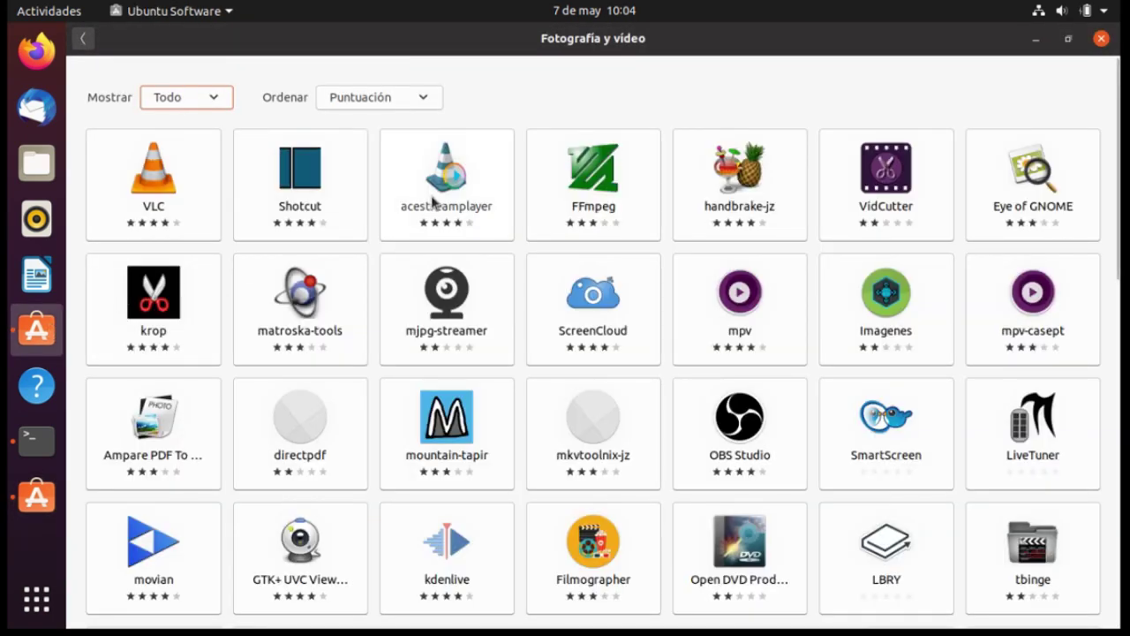
click(415, 98)
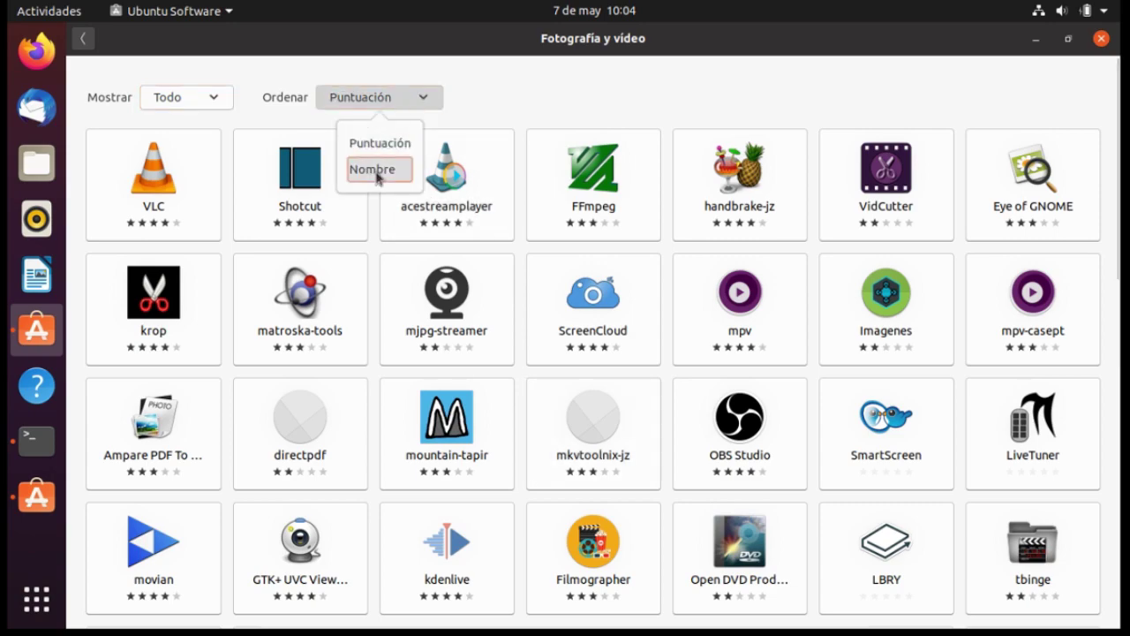
click(381, 169)
scroll(693, 313, down, 10)
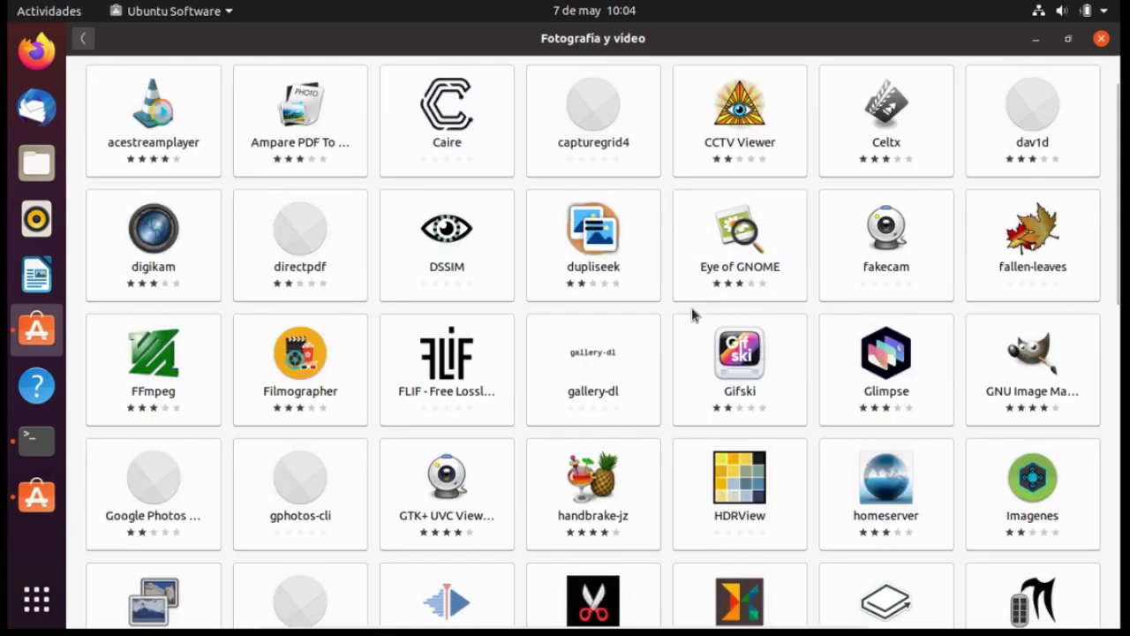
scroll(694, 313, down, 5)
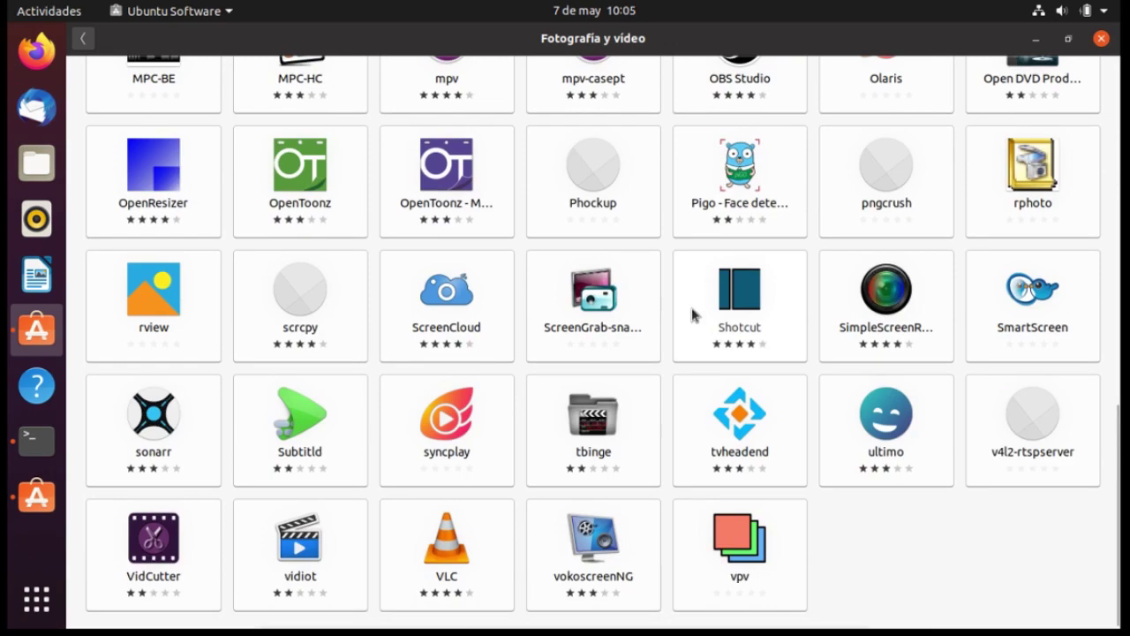
scroll(694, 314, up, 15)
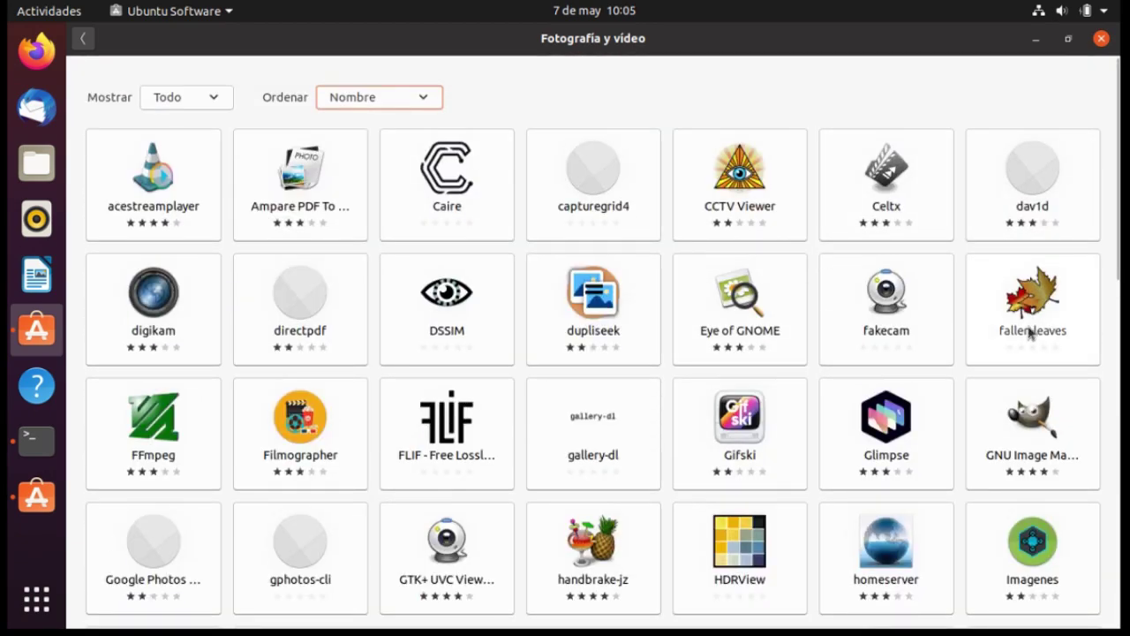
scroll(1051, 567, down, 6)
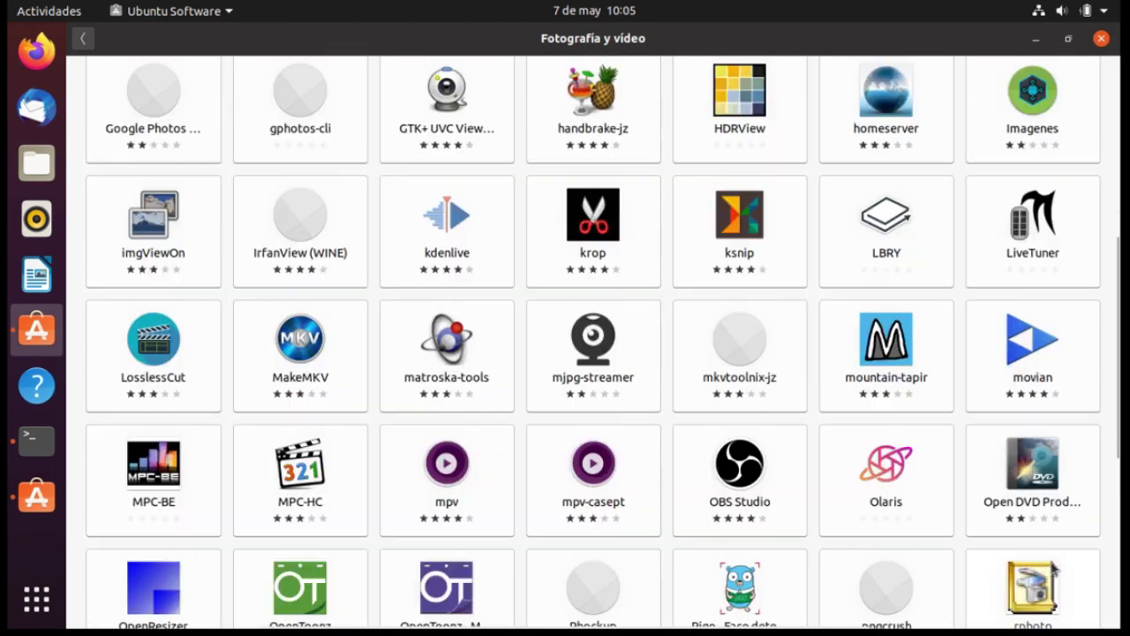
scroll(1055, 530, down, 6)
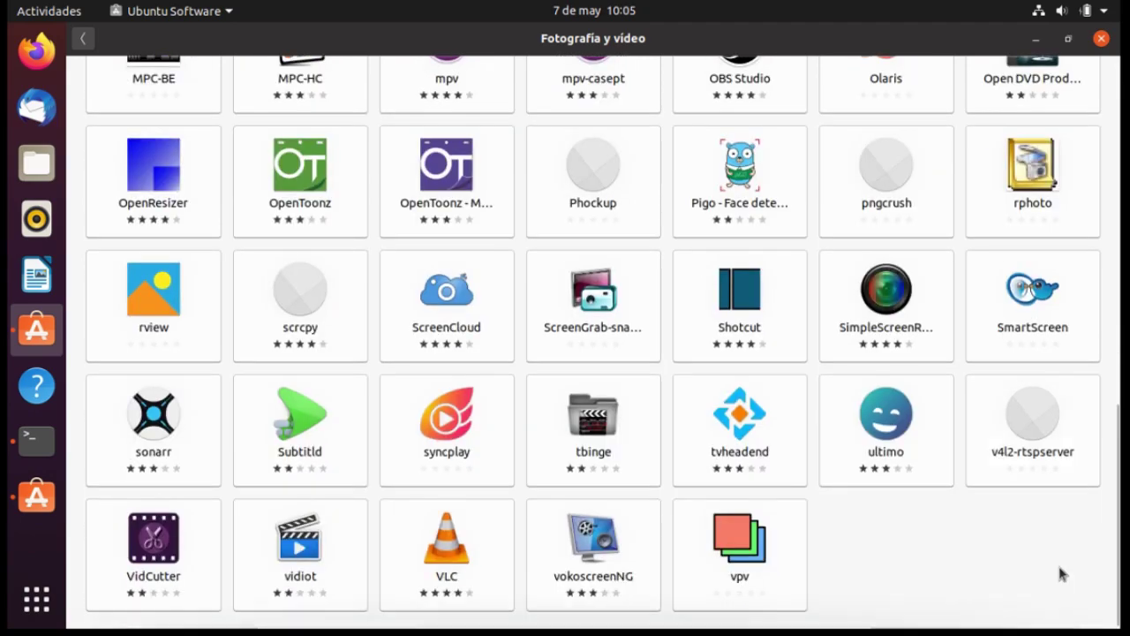